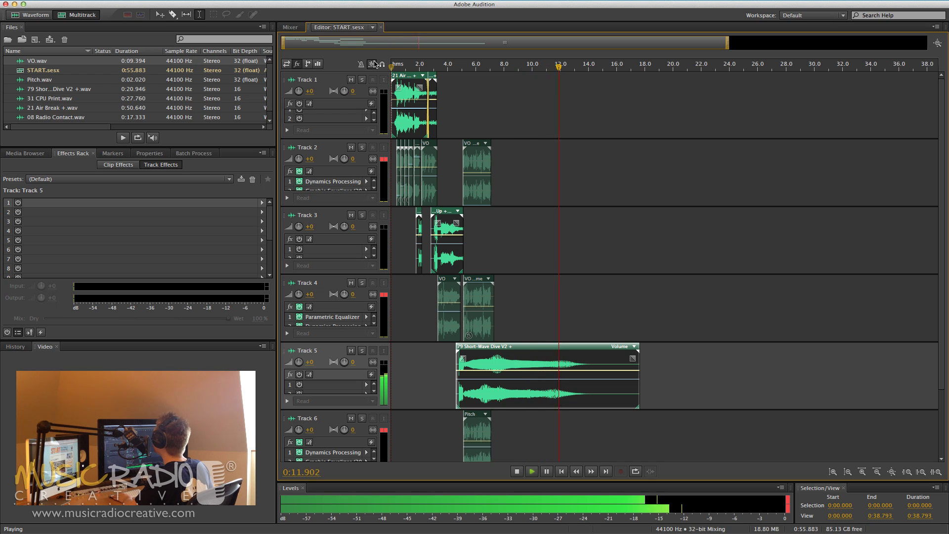
- Stop playback and copy the selected effect clips from Tracks 1, 3 and 5 so the copy starts at about 23.6 s
key(space)
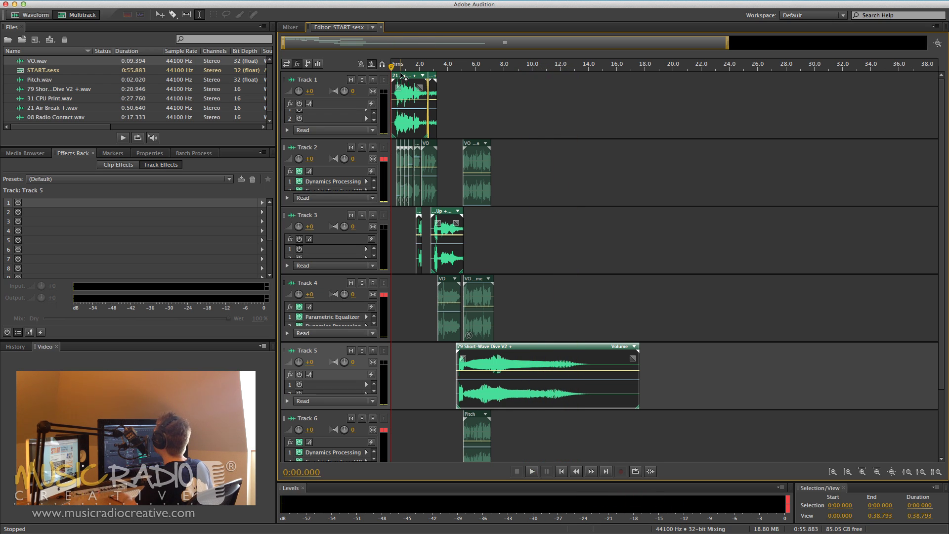
drag(402, 77, 735, 77)
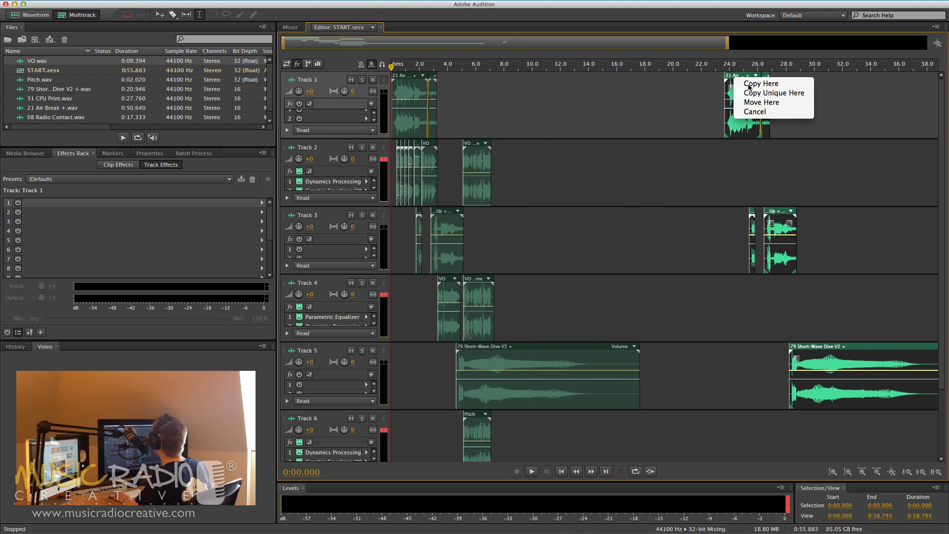
click(747, 83)
- Add VO.wav to Track 2 and place it at about 41.7 s, clear of the copied effect clips
drag(43, 65, 801, 158)
scroll(780, 159, right, 10)
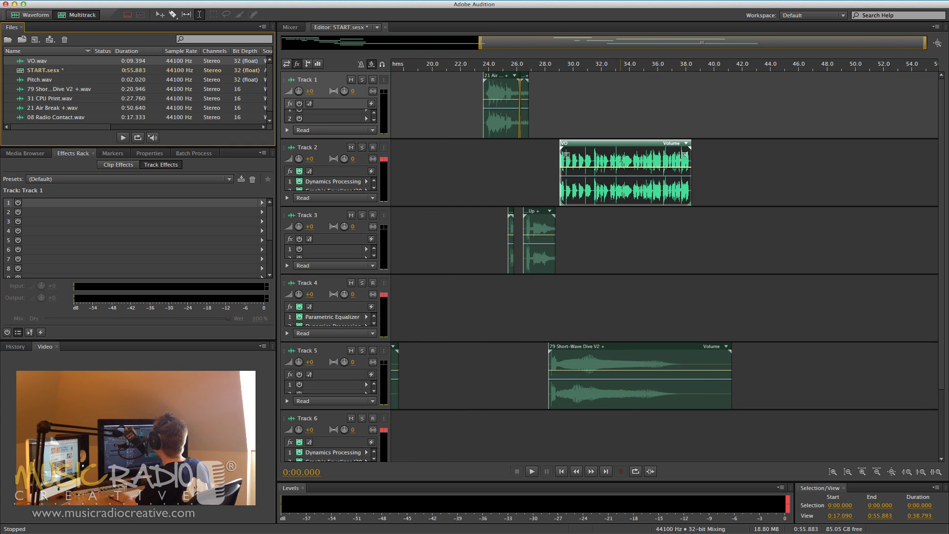
drag(620, 160, 798, 160)
- Play the whole VO clip on Track 2 from its beginning at about 41.7 s
click(736, 128)
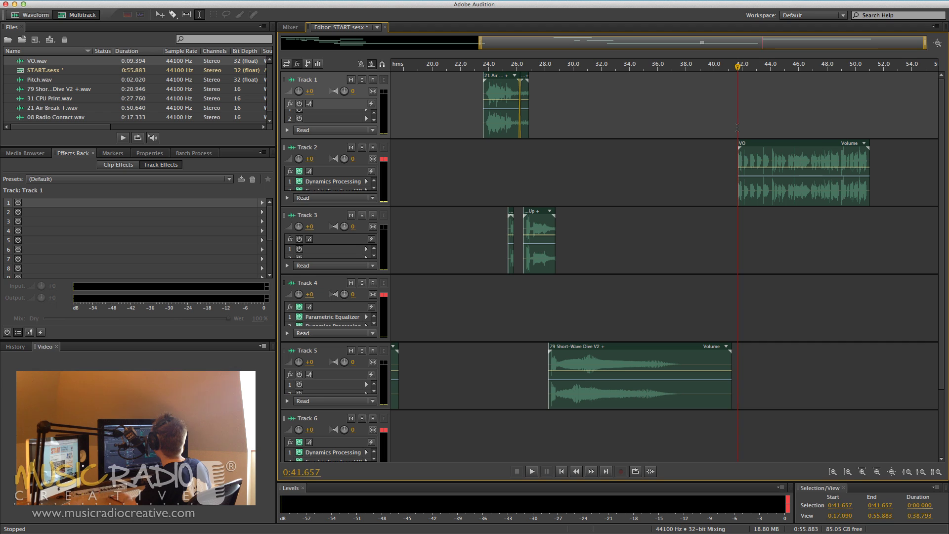
key(space)
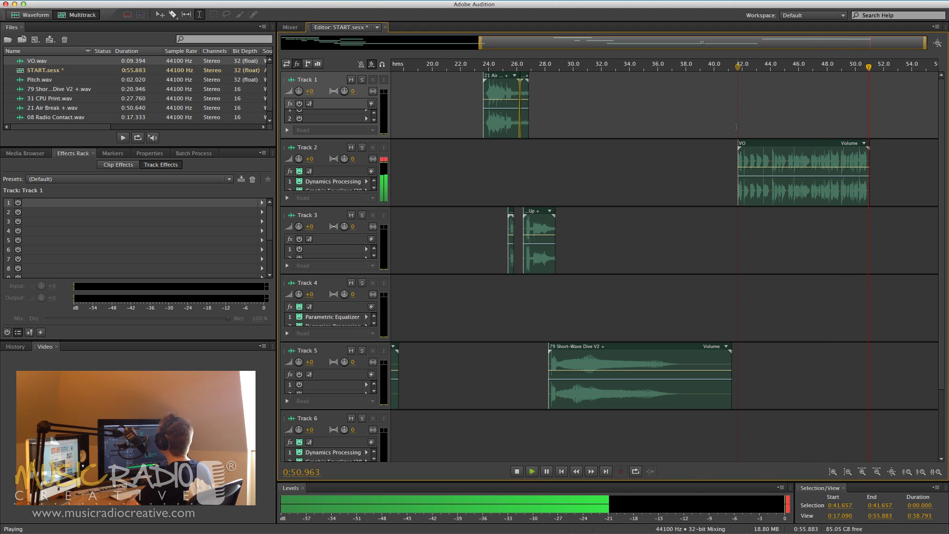
key(space)
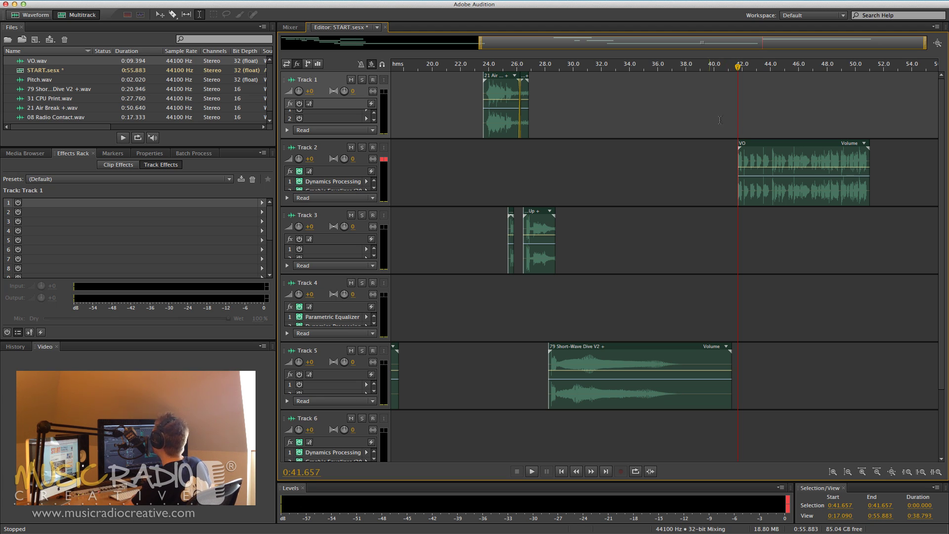
- Solo Track 1, listen to the copied Air Break clip from about 23.8 s, and turn the solo off
click(484, 68)
scroll(486, 69, up, 5)
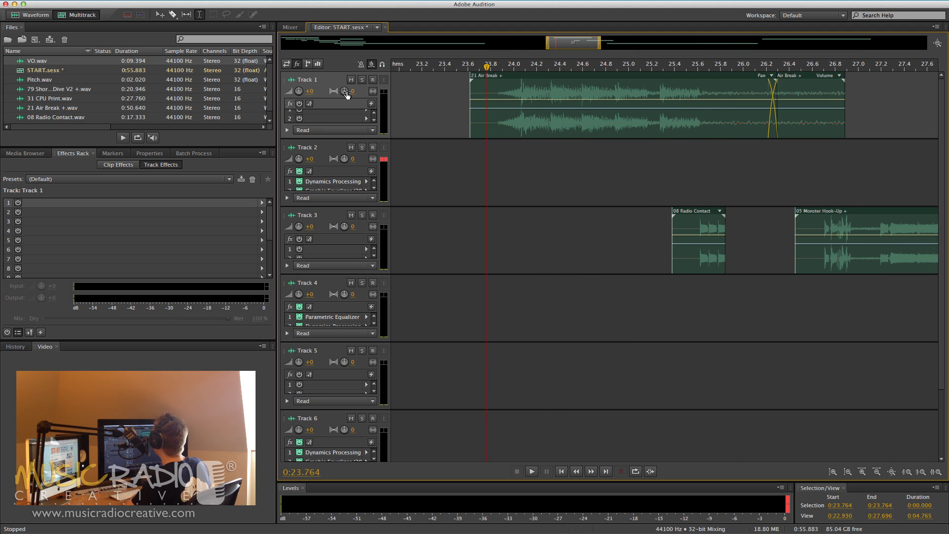
click(362, 79)
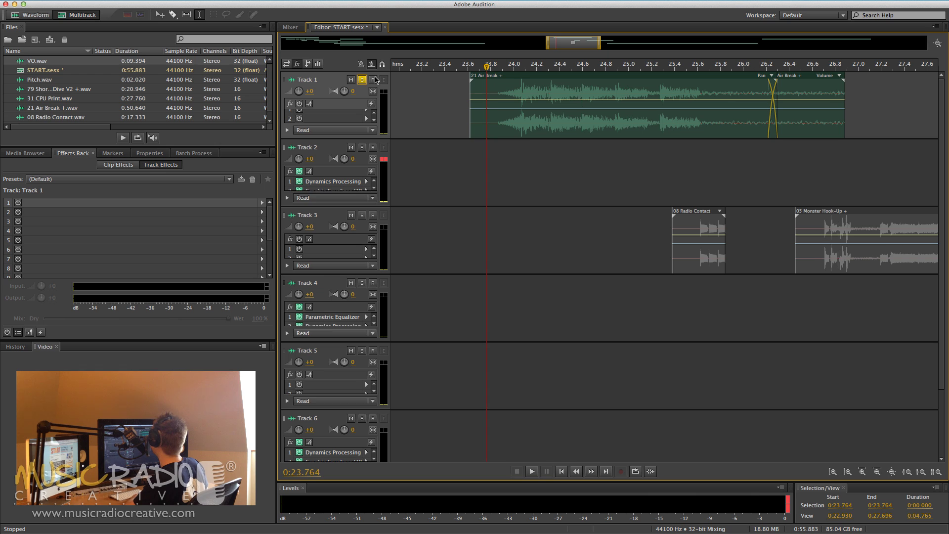
key(space)
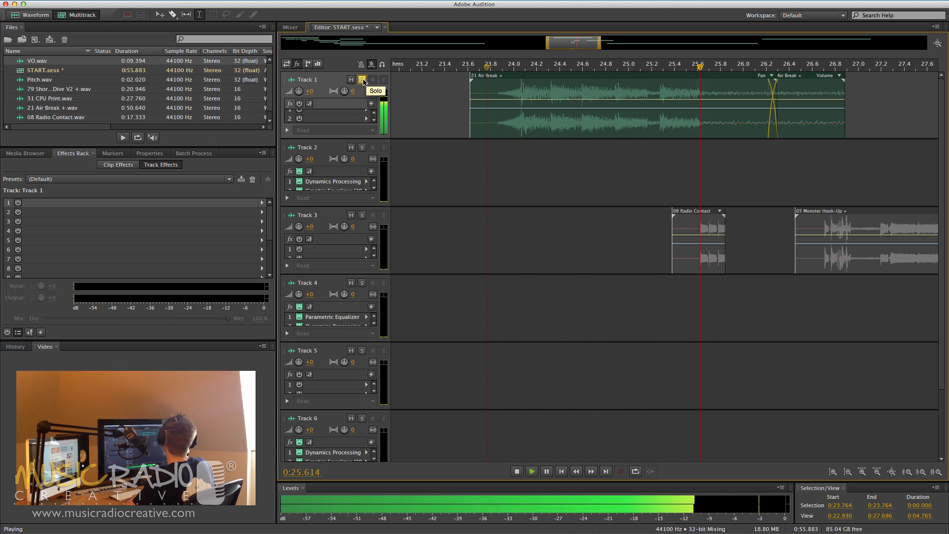
key(space)
click(362, 80)
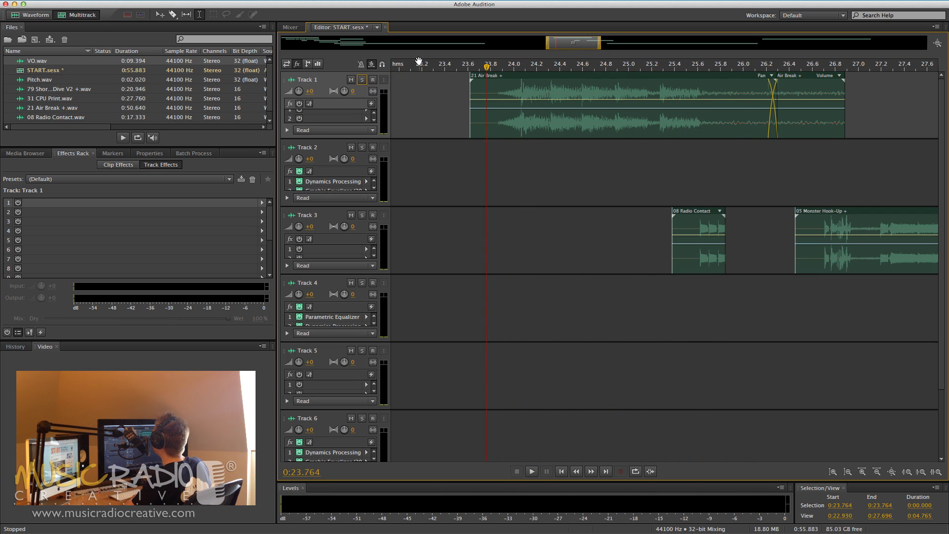
- Split the VO clip on Track 2 at about 44 s and move its first part beneath the copied Air Break clip
scroll(418, 60, down, 5)
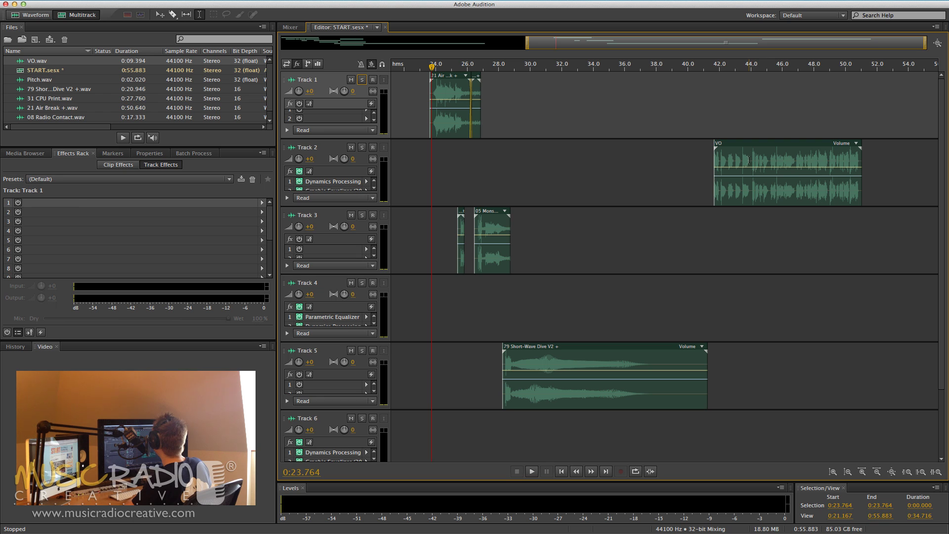
click(748, 160)
key(super+k)
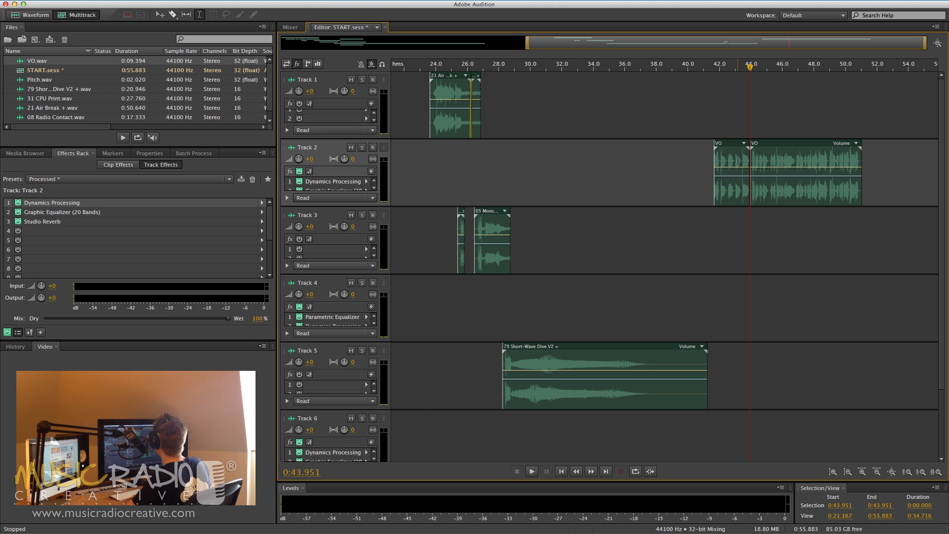
drag(737, 159, 456, 160)
click(431, 218)
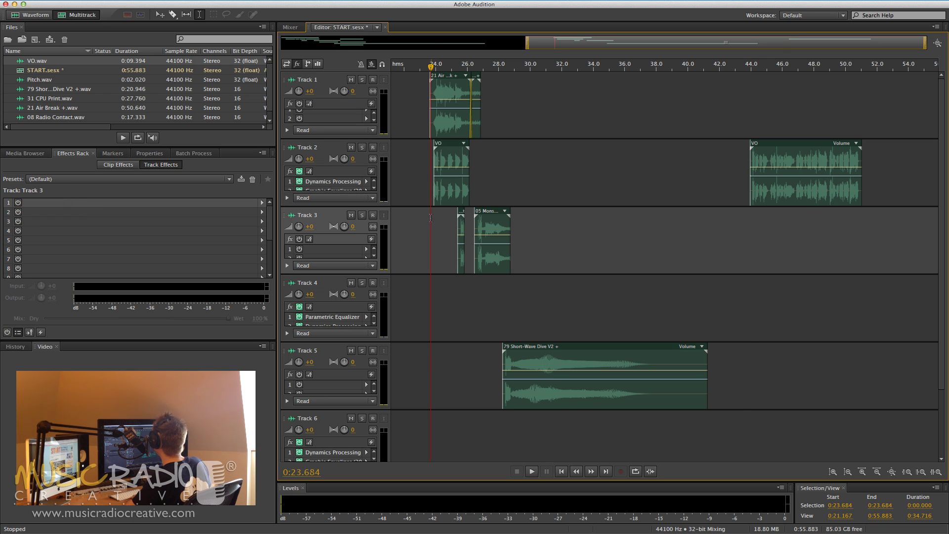
- Separate the first word of the moved VO phrase, start it at about 24 s and time-stretch it to 87%
scroll(433, 64, up, 10)
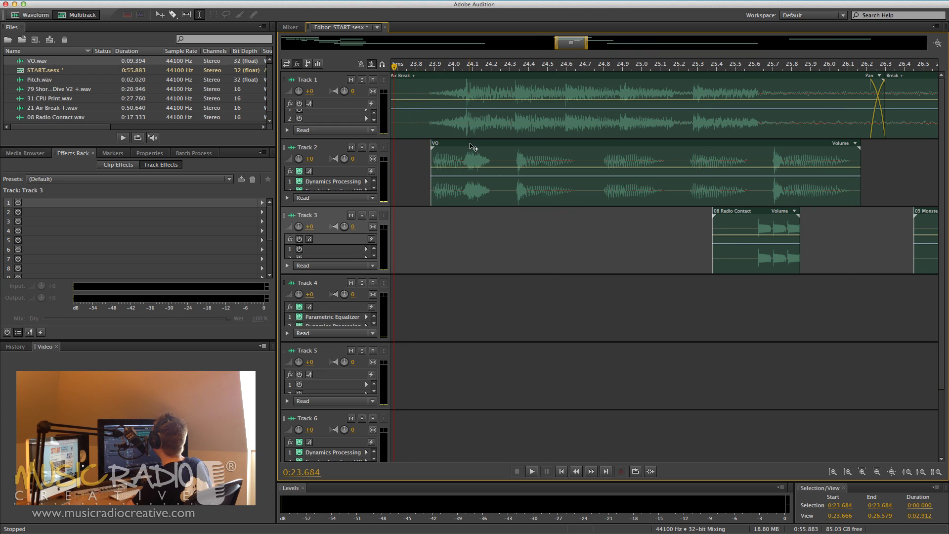
click(470, 160)
drag(469, 160, 510, 148)
key(Delete)
click(490, 155)
key(super+z)
click(521, 153)
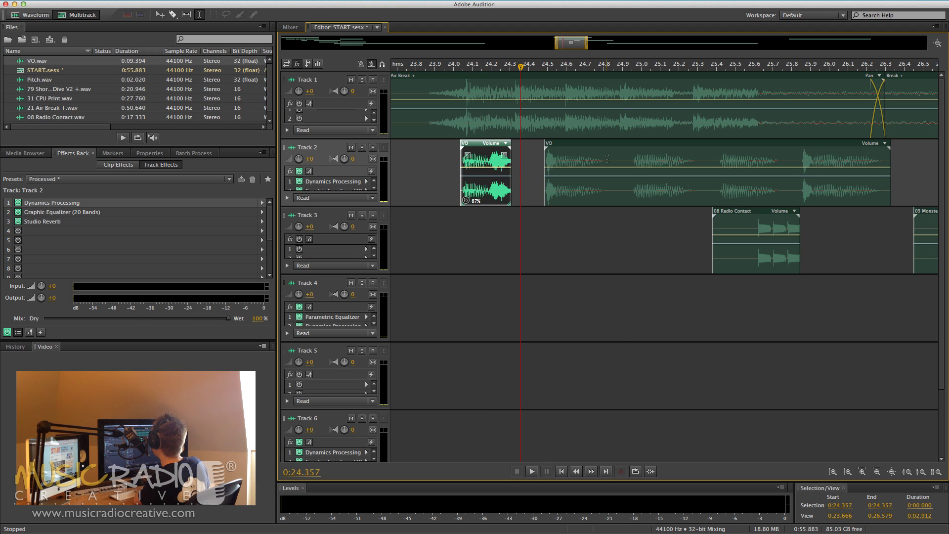
- Cut out the second VO word, butt it against the first word and time-stretch it to 87%
drag(613, 159, 631, 159)
key(Delete)
drag(578, 192, 547, 191)
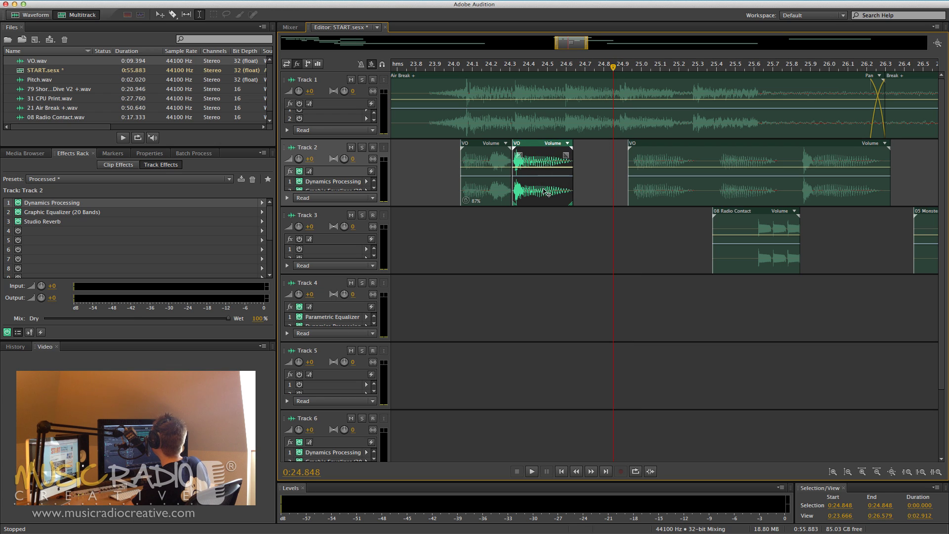
click(568, 143)
key(Escape)
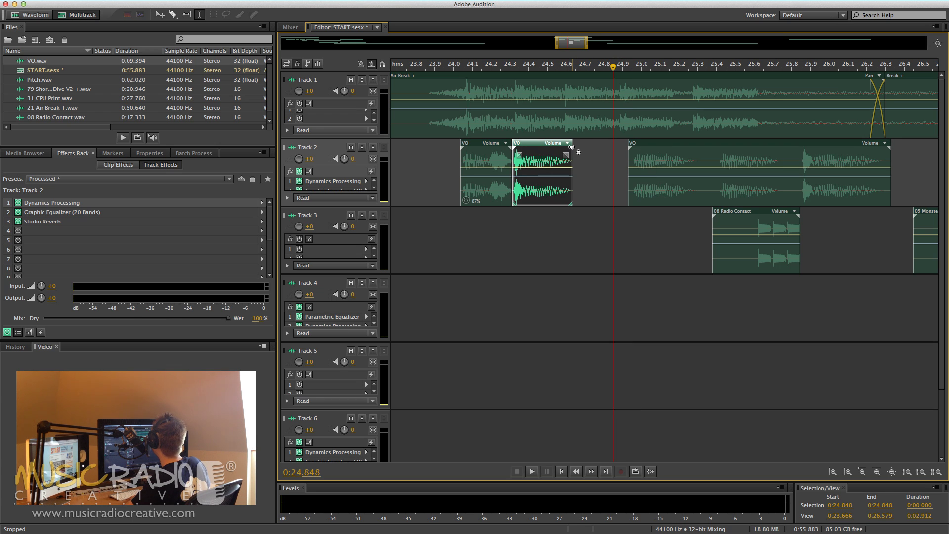
drag(571, 147, 564, 147)
- Cut out the third VO word, move it up to slightly overlap the second and time-stretch it to 89%
click(640, 154)
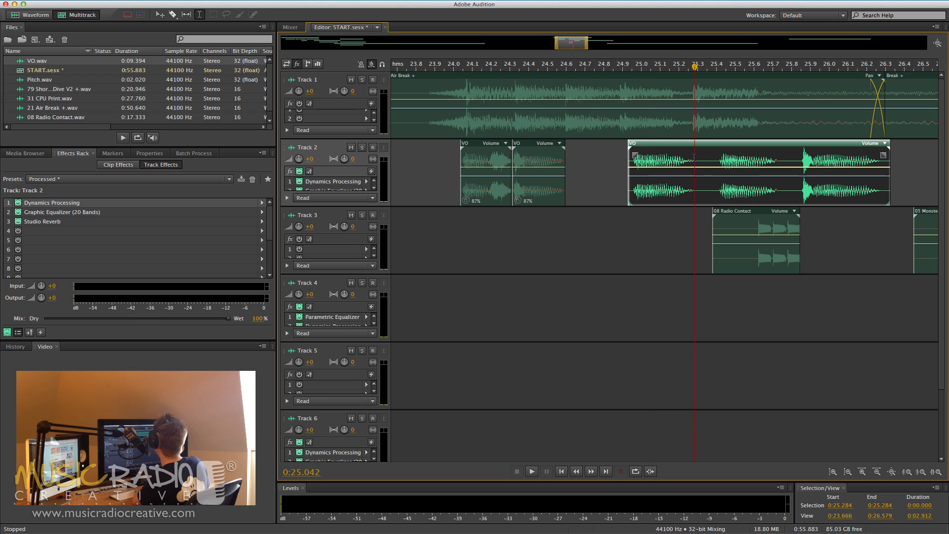
drag(693, 163, 717, 163)
key(Delete)
drag(665, 204, 590, 202)
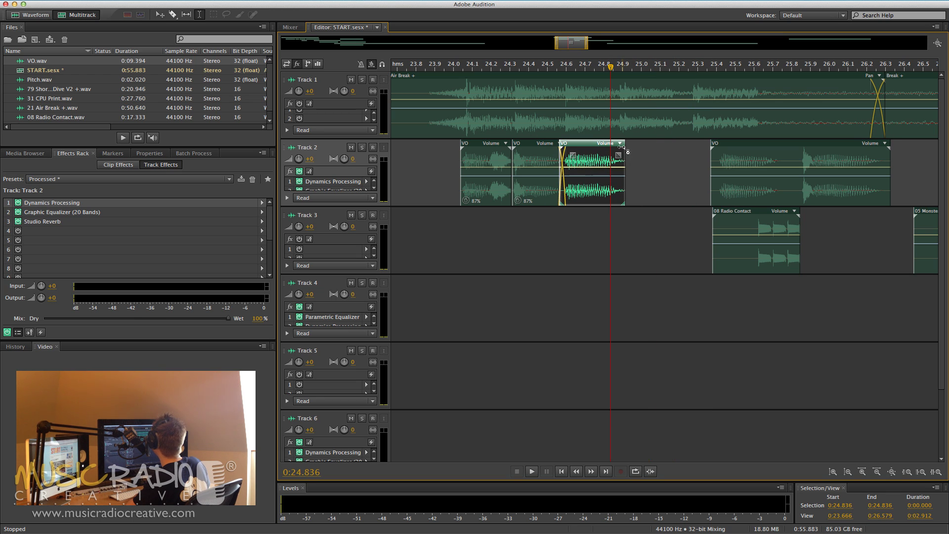
drag(622, 147, 618, 147)
- Separate the last two VO words, overlapping the fourth with the third and starting the fifth at about 25.2 s
drag(782, 161, 647, 170)
key(Delete)
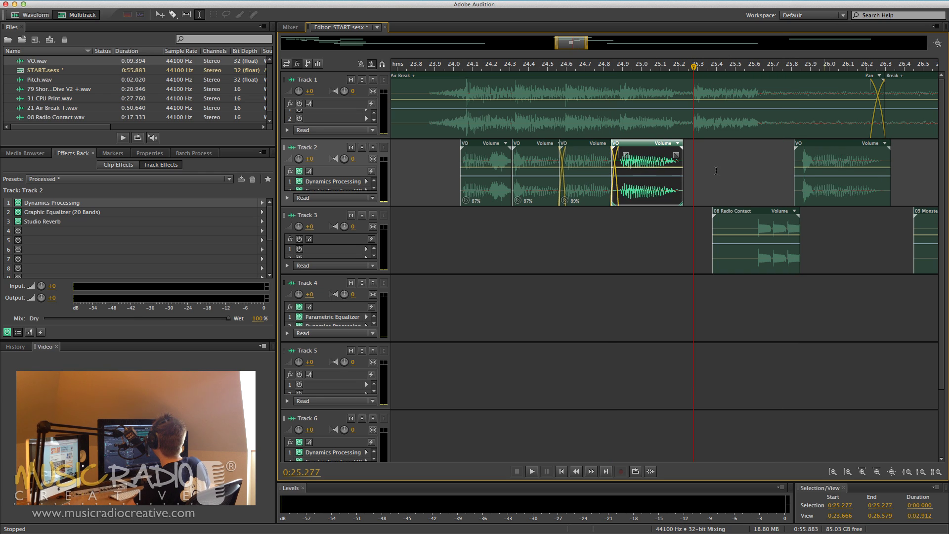
drag(865, 173, 719, 168)
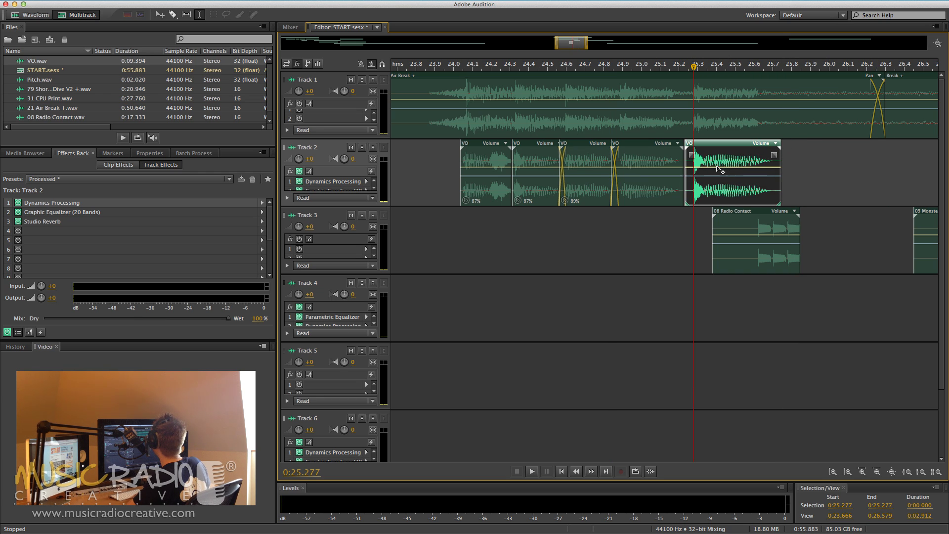
- Solo Tracks 1 and 2, play the chopped VO words against Air Break from about 23.8 s, and turn both solos off
click(362, 147)
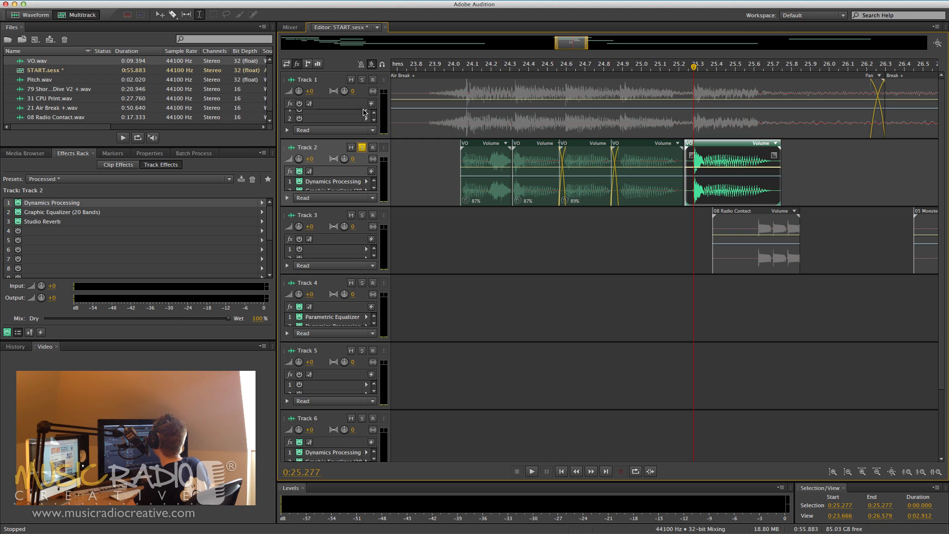
click(362, 80)
click(421, 163)
key(space)
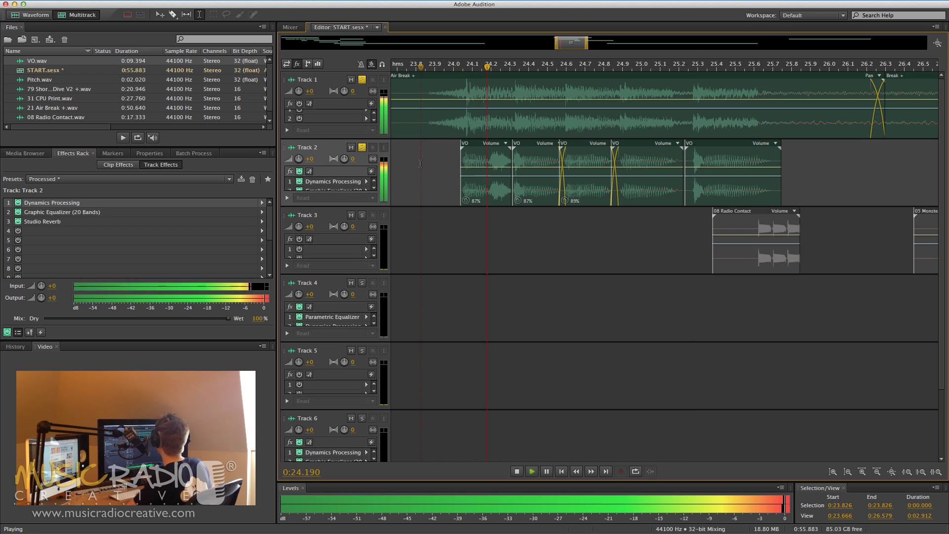
key(space)
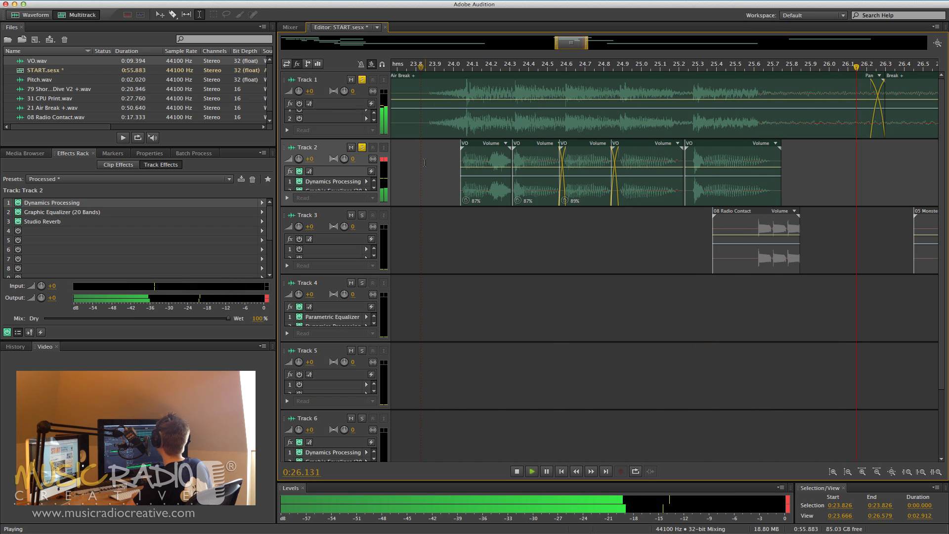
click(361, 80)
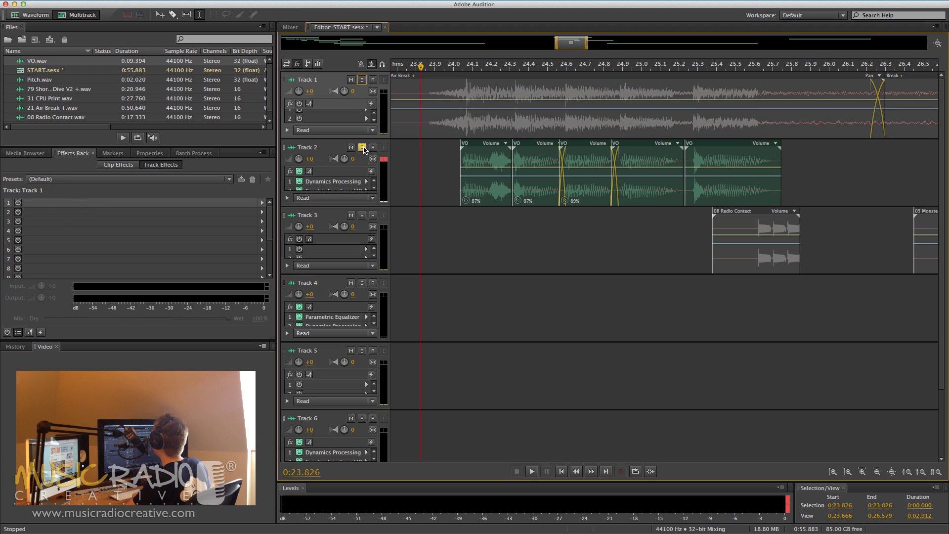
click(361, 148)
- Solo Track 3, listen to its copied effect clips from about 25.1 s, and turn the solo off
scroll(433, 65, down, 2)
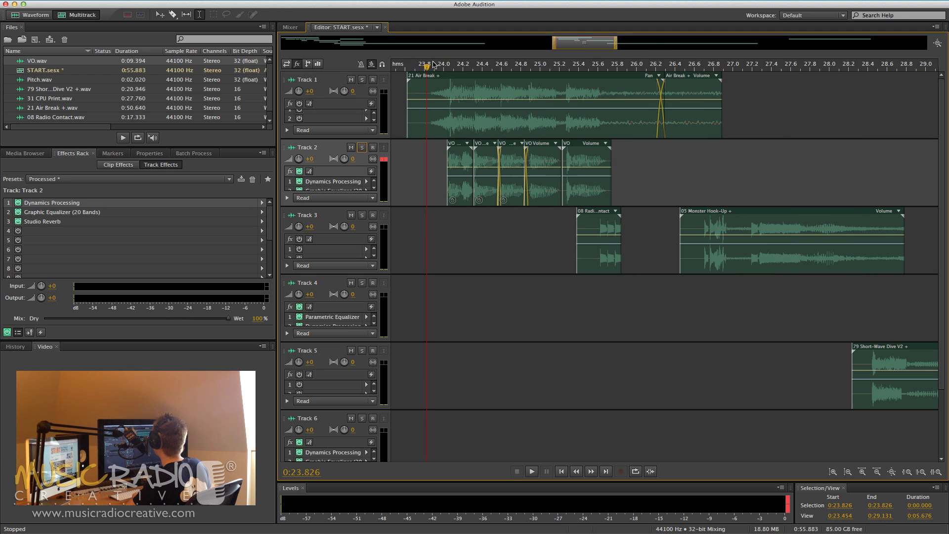
click(362, 216)
click(554, 230)
key(space)
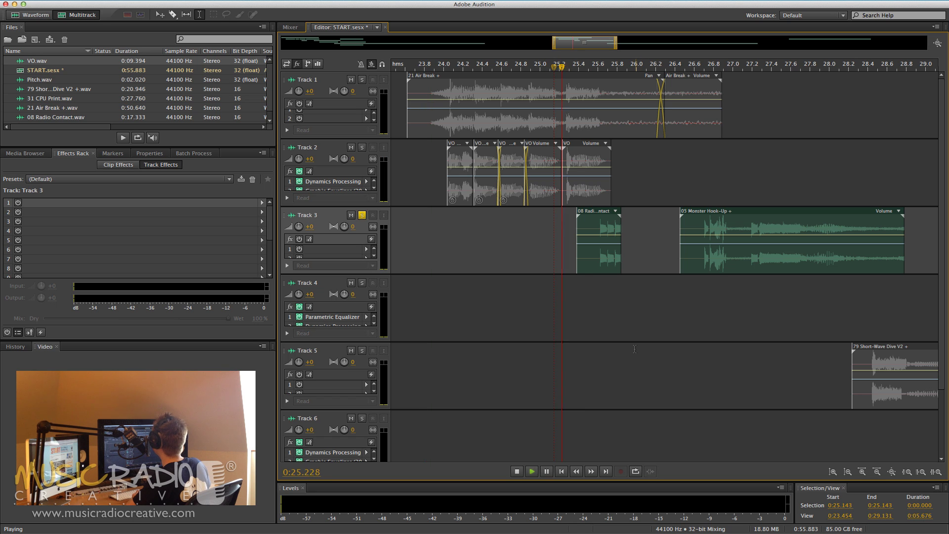
key(space)
click(363, 218)
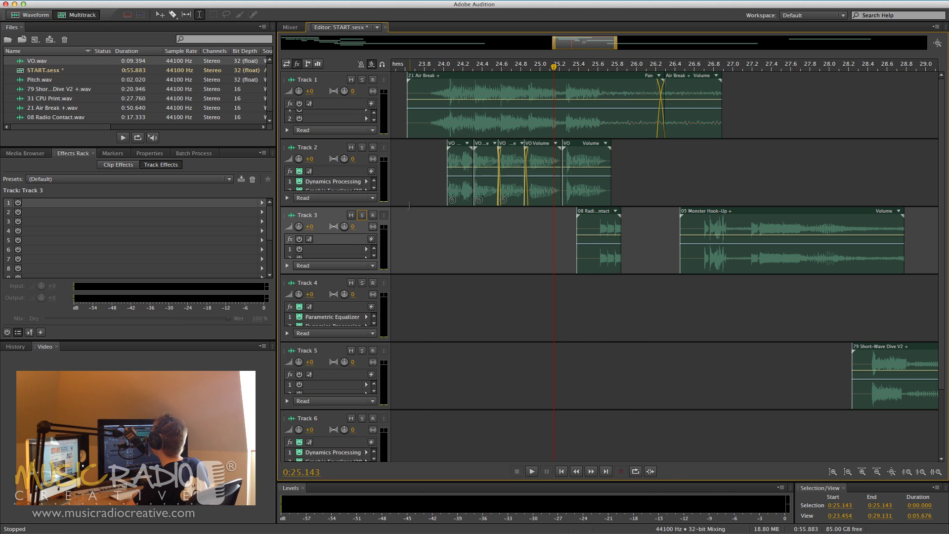
- Play all tracks together from about 23.8 s to check the voice and effects mix
click(423, 191)
key(space)
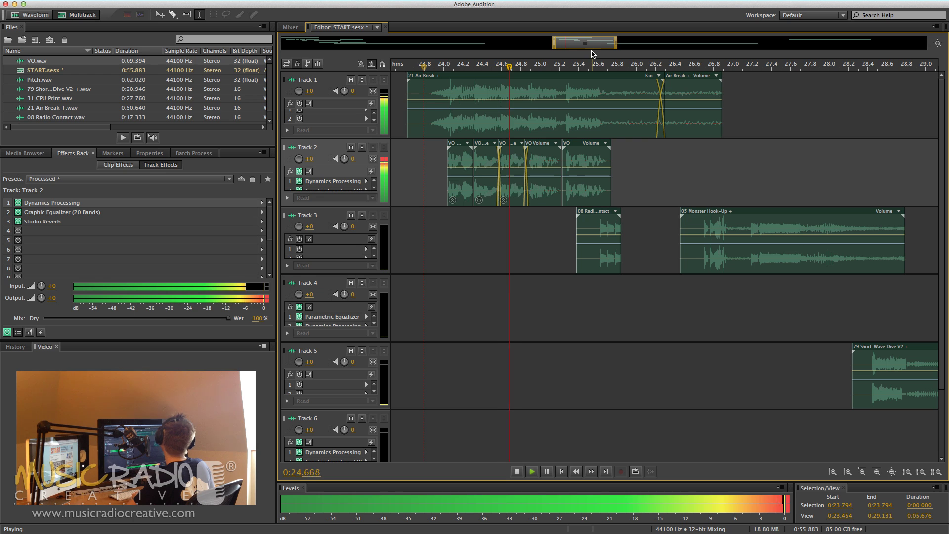
key(space)
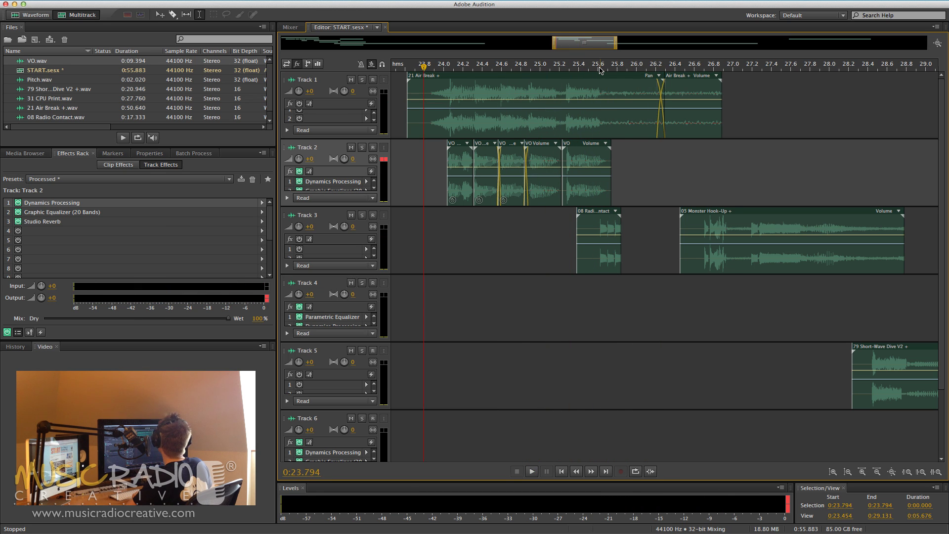
- Bring the remaining VO clip closer, split off its next phrase and place that phrase at about 25.6 s on Track 2
scroll(599, 69, down, 5)
scroll(599, 69, right, 3)
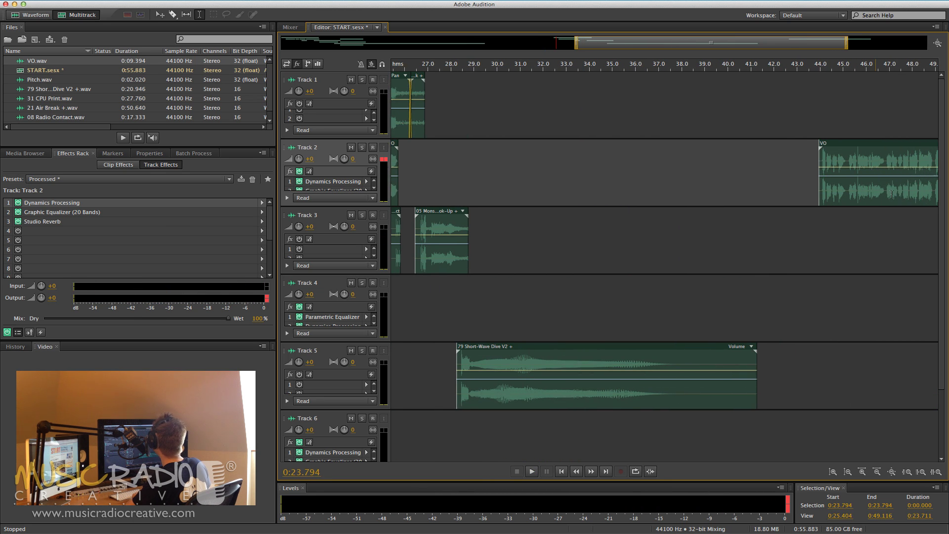
drag(854, 198, 513, 198)
key(super+k)
click(498, 221)
scroll(406, 192, left, 5)
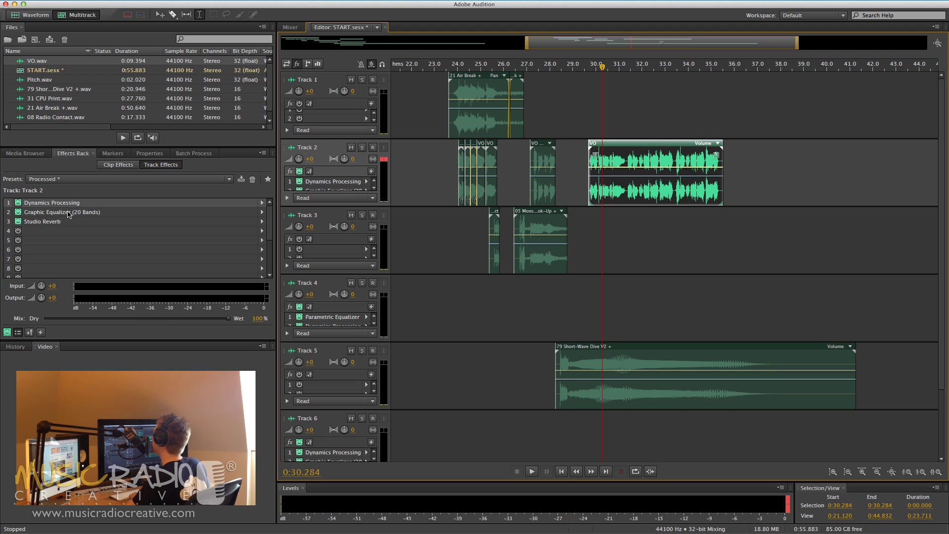
drag(534, 186, 498, 187)
- Shift the new VO phrase on Track 2 to start at about 25.7 s, narrowing its crossfade with the preceding word
click(495, 277)
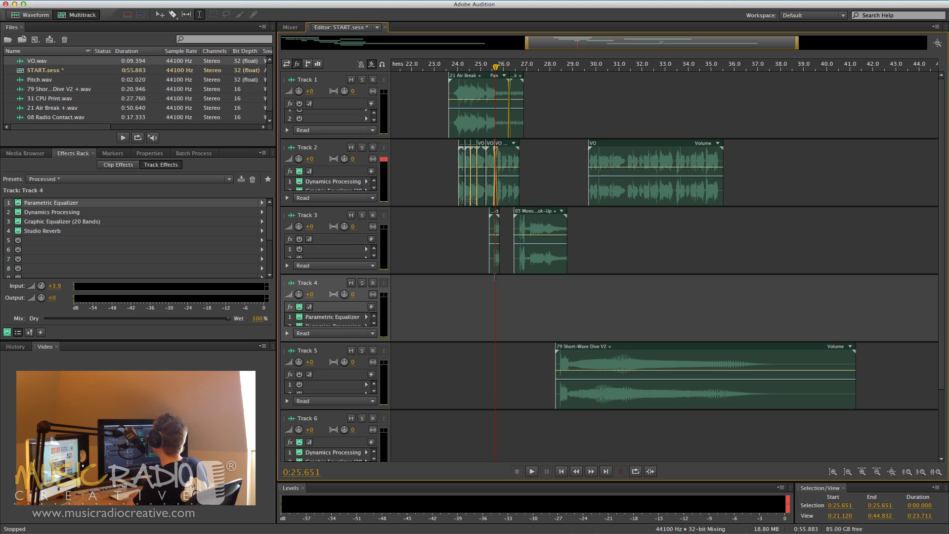
scroll(509, 75, up, 6)
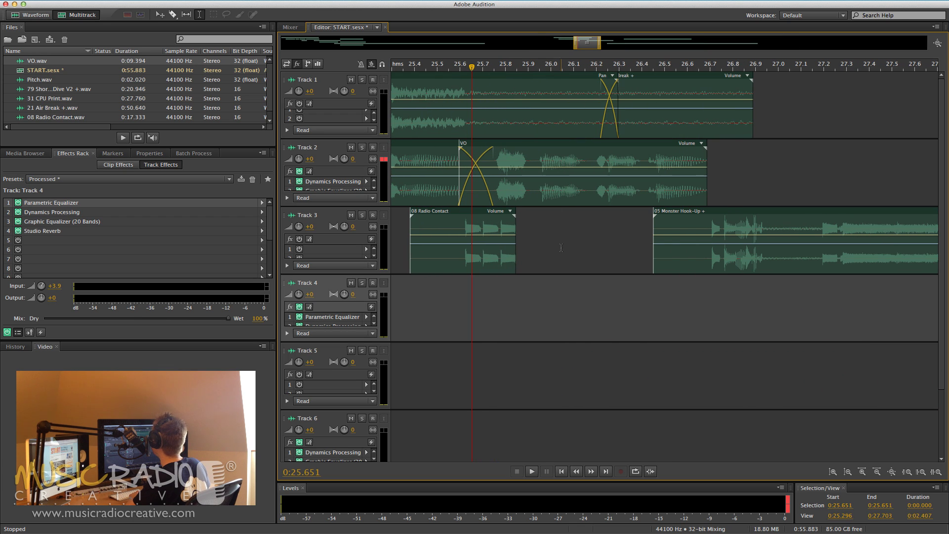
drag(535, 189, 544, 191)
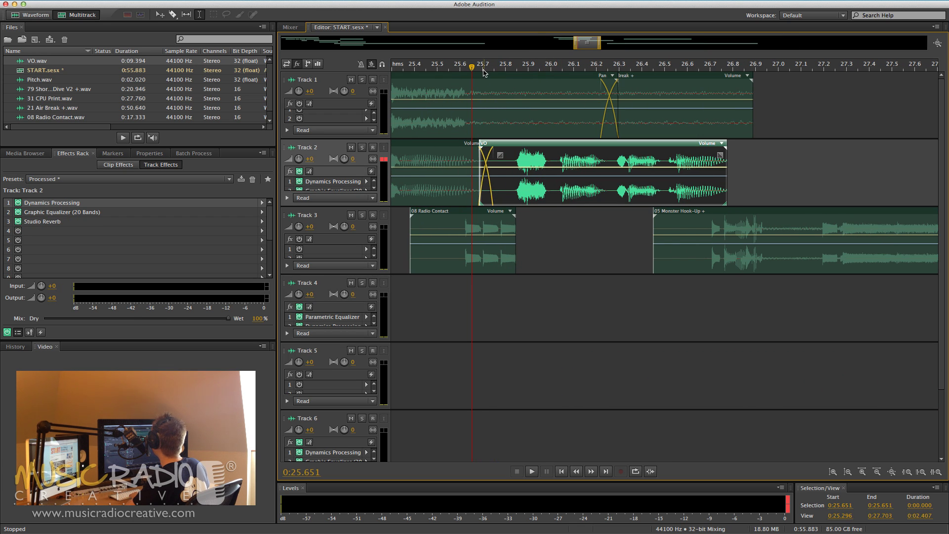
- Play the full mix from about 23.9 s to check the repositioned VO phrase against the effects
scroll(483, 72, down, 3)
scroll(483, 163, left, 3)
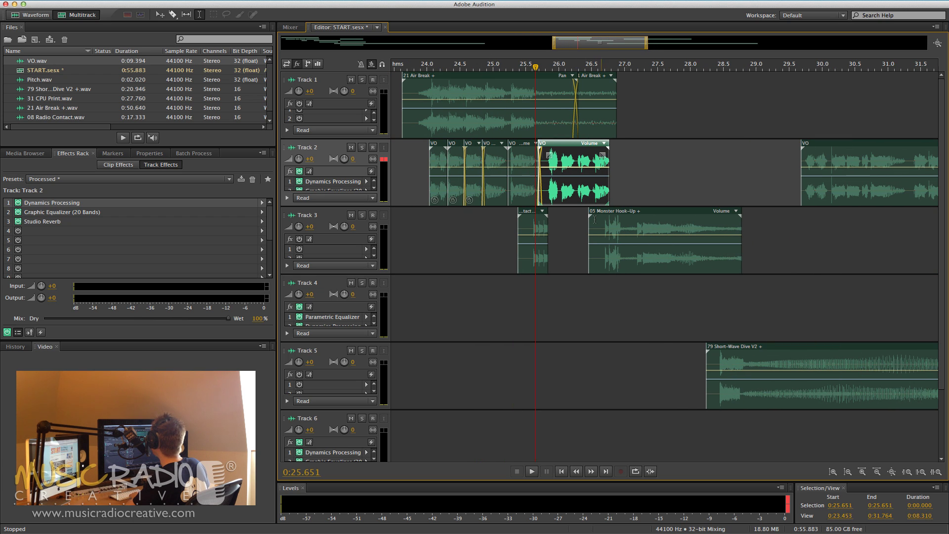
click(418, 237)
key(space)
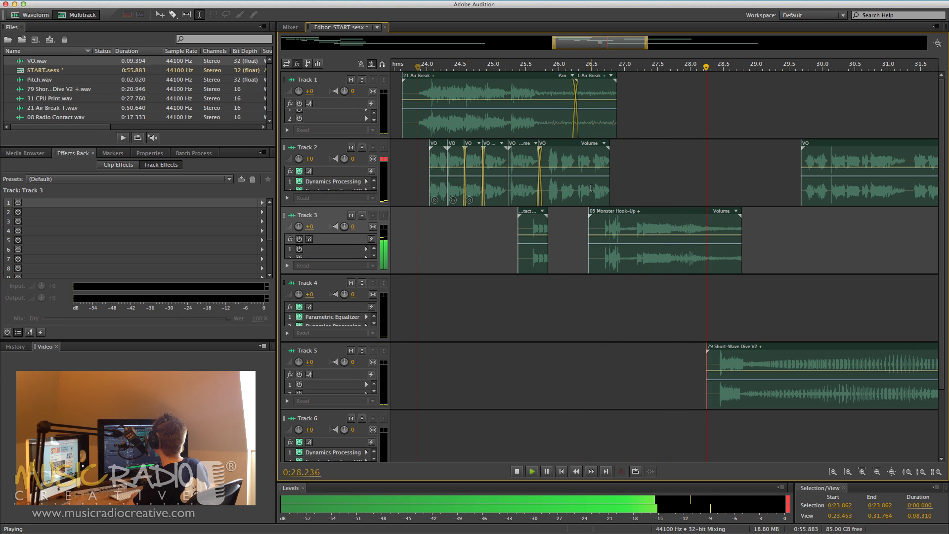
key(space)
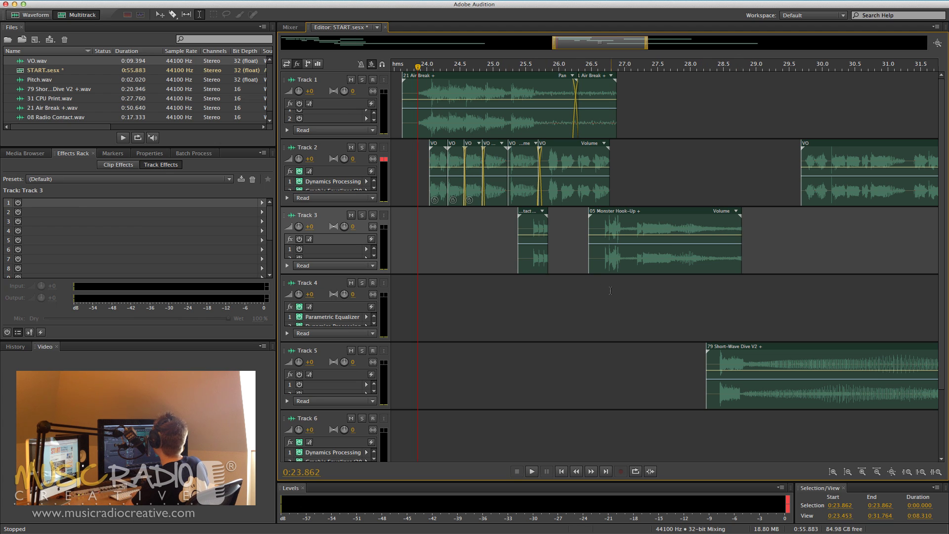
- Inspect the Parametric Equalizer settings in Track 4's effects rack and close the effect window
click(611, 308)
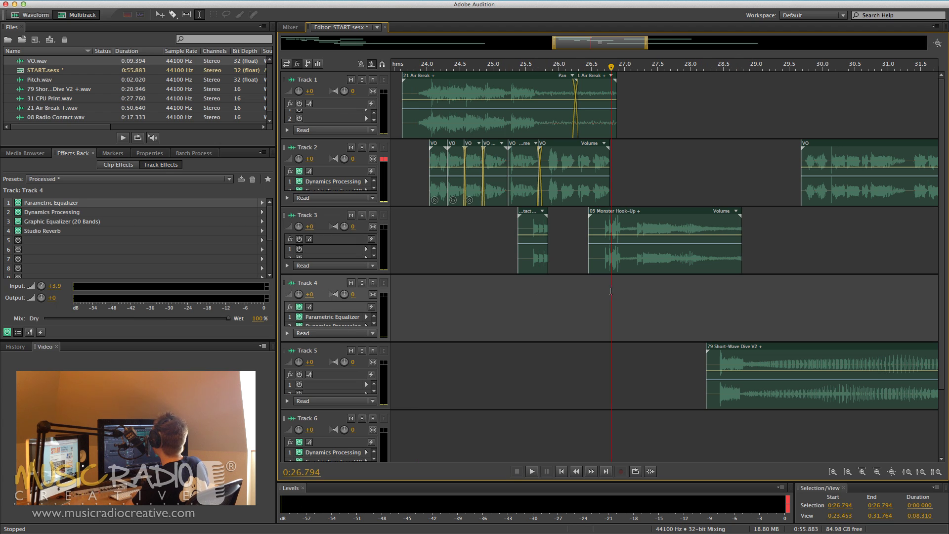
double_click(59, 203)
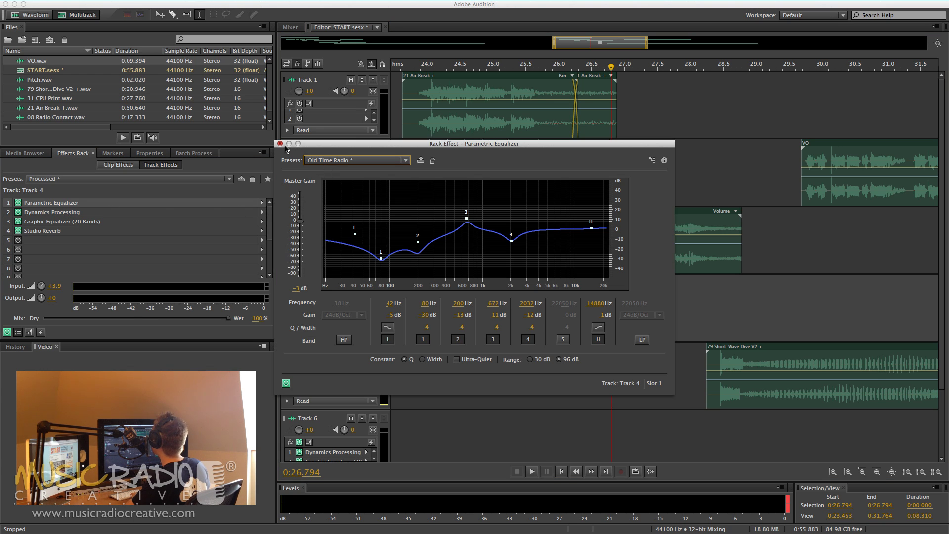
click(280, 143)
- Cut the pause at about 31.3 s out of the Track 2 VO clip and move the preceding phrase to Track 4 at about 26.9 s
scroll(798, 179, right, 5)
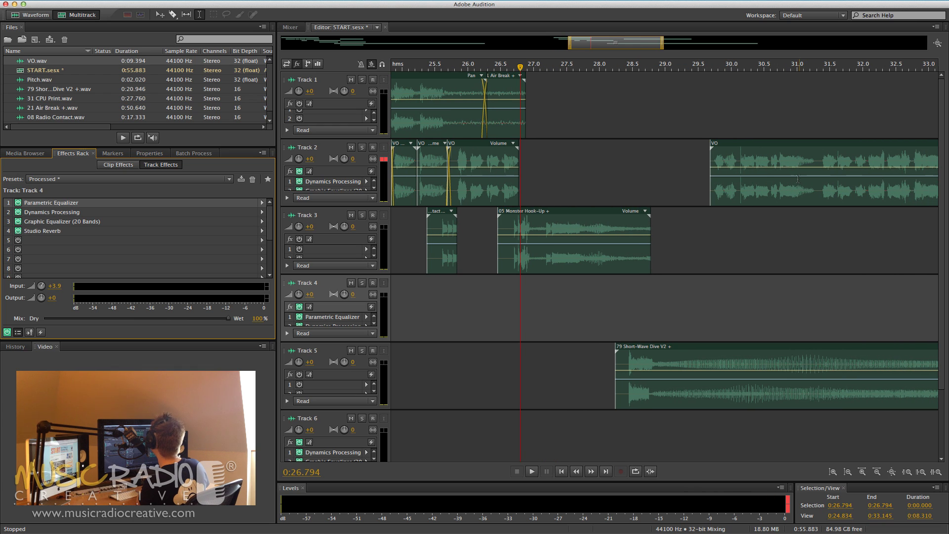
drag(814, 191, 822, 191)
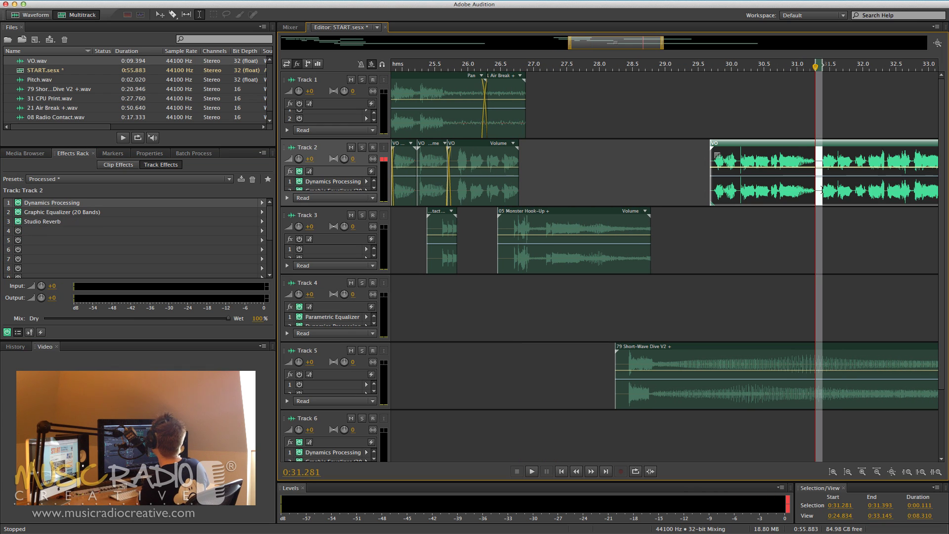
click(775, 236)
click(695, 173)
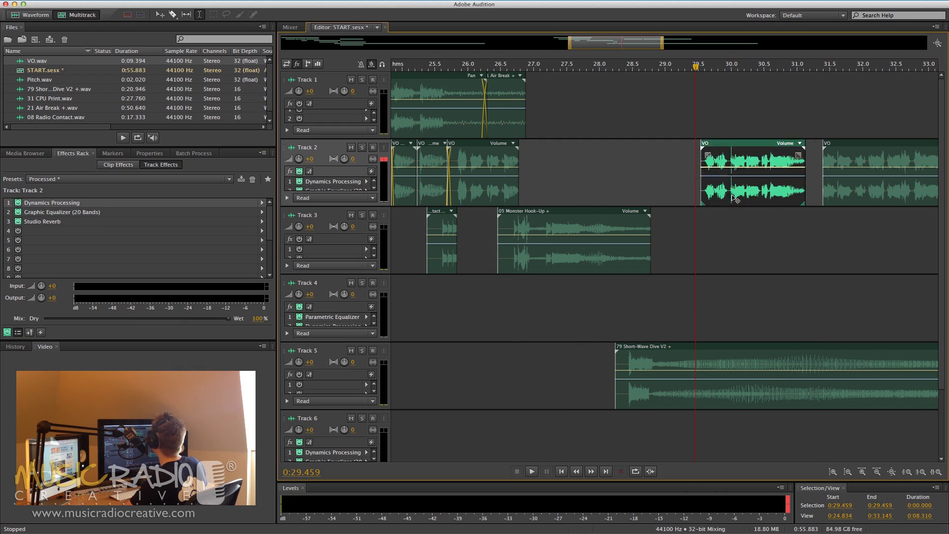
drag(734, 171, 549, 306)
scroll(492, 296, left, 6)
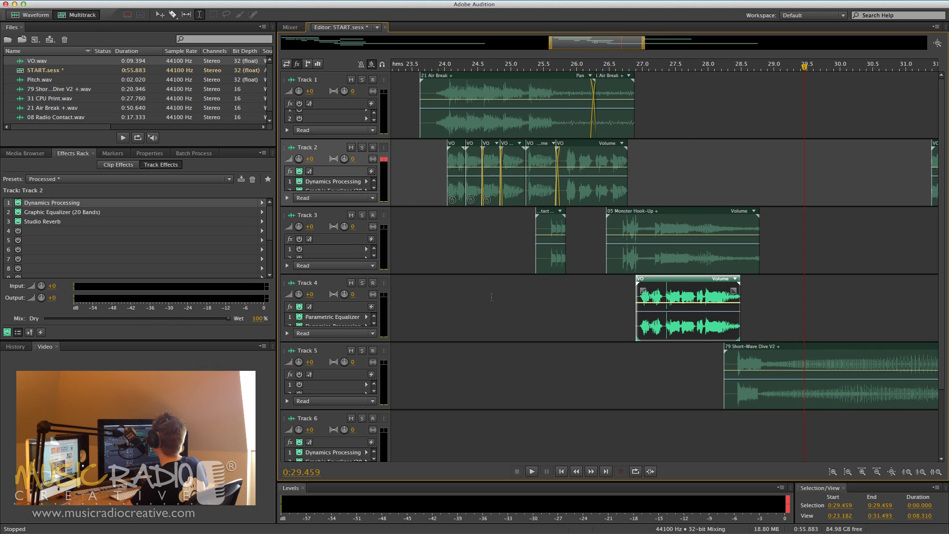
- Play the mix from about 23.6 s to hear the VO phrase placed on Track 4
click(421, 233)
key(space)
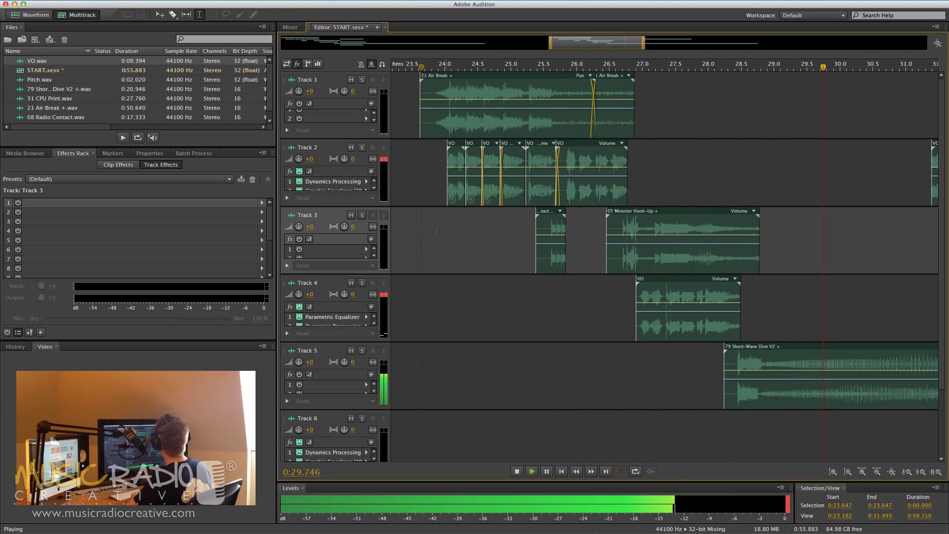
key(space)
- Move the remaining Track 2 VO clip to about 28.6 s and cut out the pause at about 30.6 s, separating its two phrases
scroll(720, 244, right, 10)
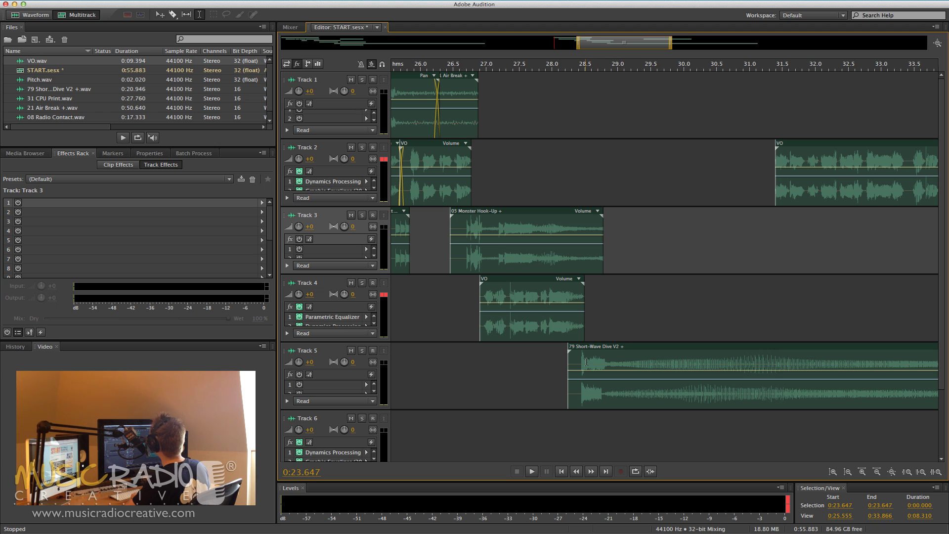
scroll(616, 332, right, 5)
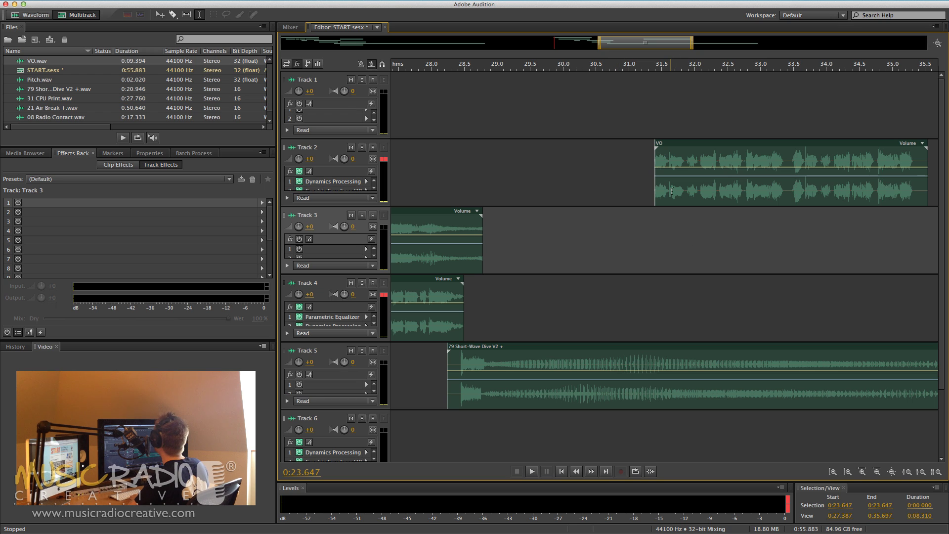
drag(671, 192, 486, 192)
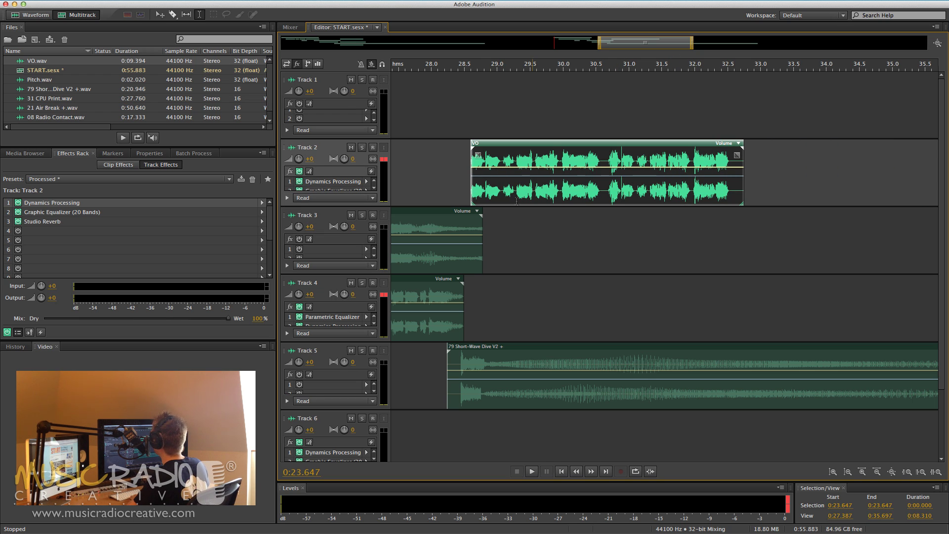
click(600, 186)
key(super+k)
click(581, 213)
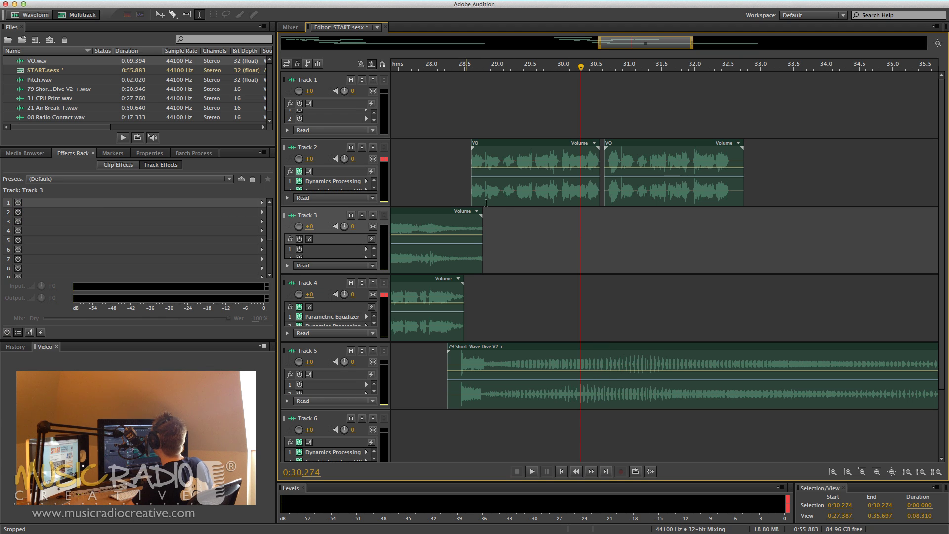
- Align the first phrase at about 28.8 s on Track 2 and place the second phrase beneath it on Track 4
click(485, 329)
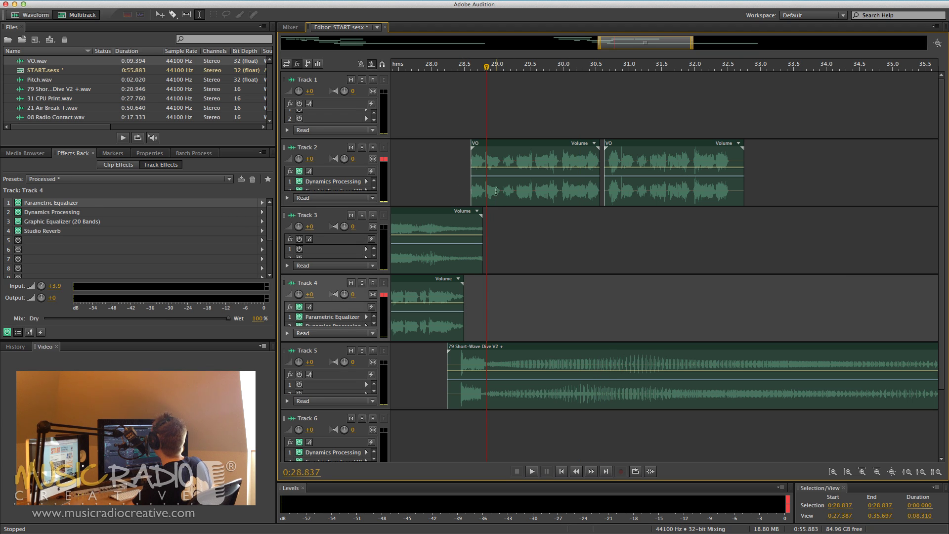
drag(496, 191, 511, 191)
drag(664, 160, 542, 319)
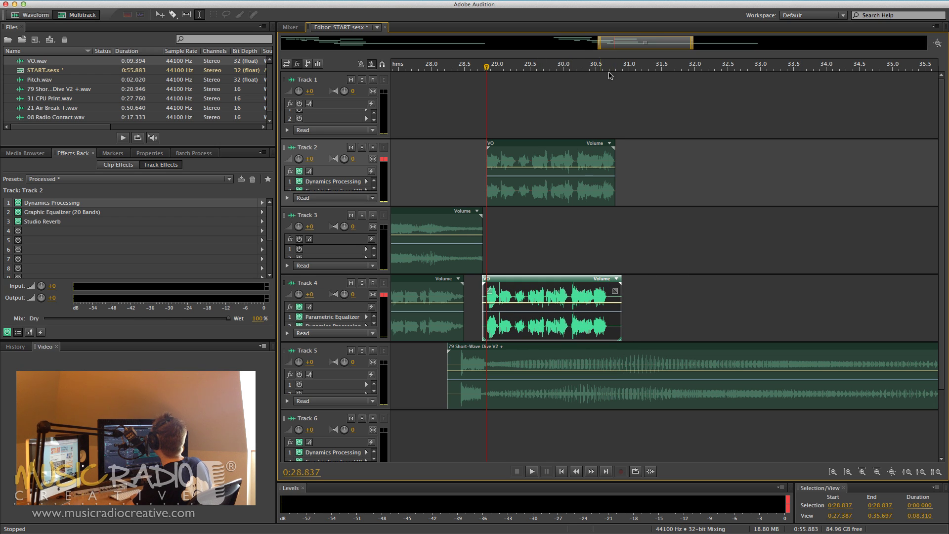
- Stretch the second VO clip on Track 4 to 107% to match the Track 2 phrase and listen to both together
scroll(573, 62, up, 3)
scroll(640, 146, left, 5)
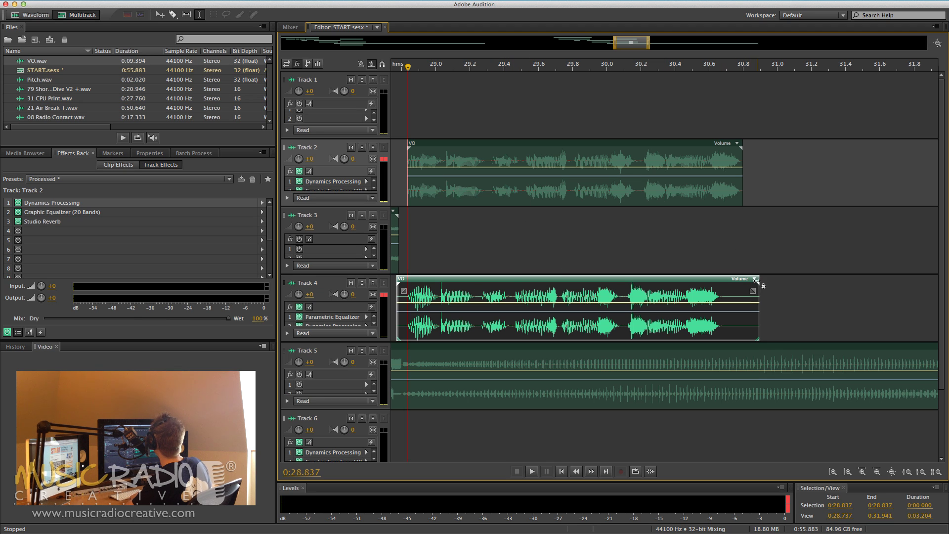
drag(756, 283, 762, 283)
drag(772, 284, 786, 284)
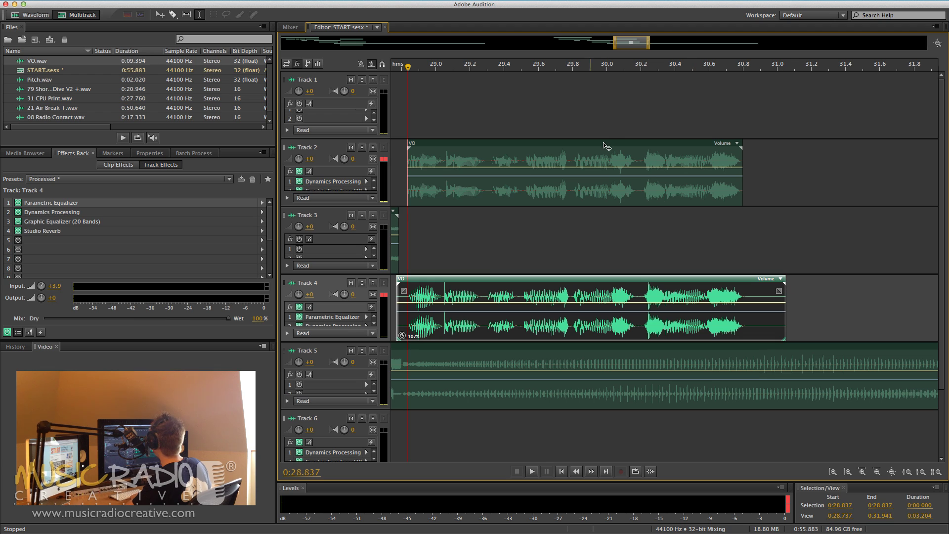
key(space)
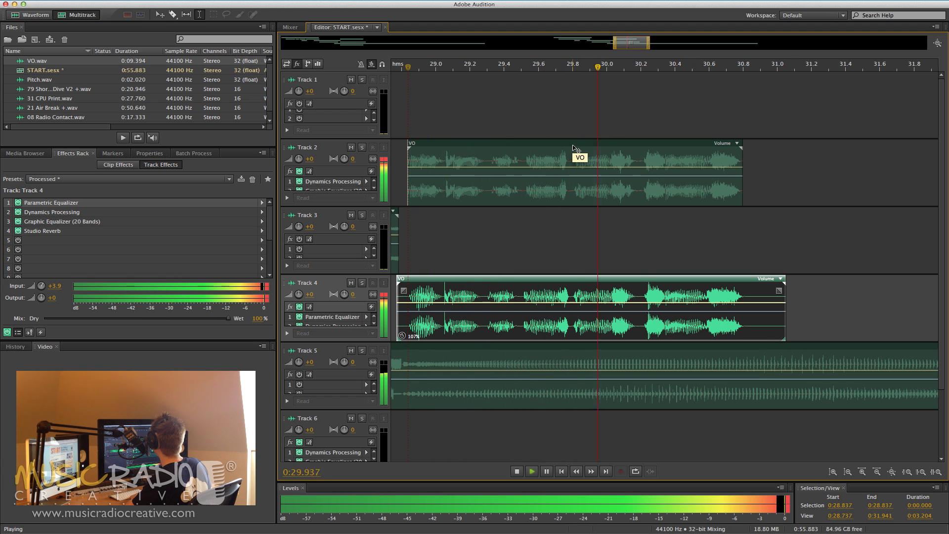
key(space)
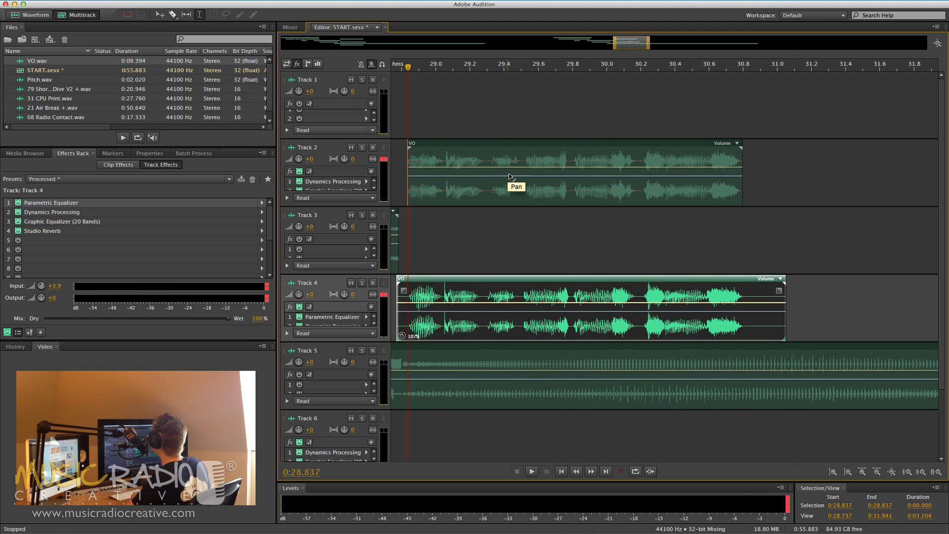
- Pan the Track 2 phrase fully left and its Track 4 counterpart fully right, and play them back
click(507, 179)
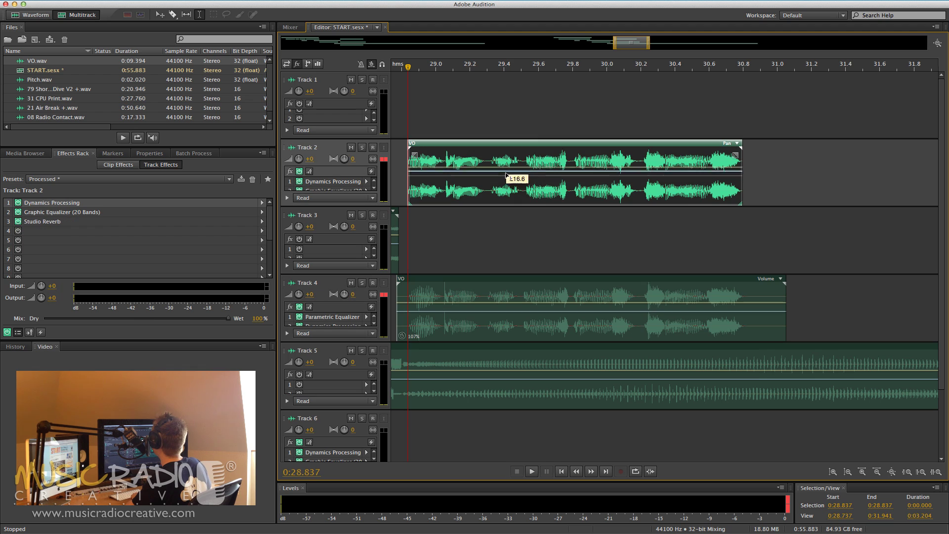
click(503, 312)
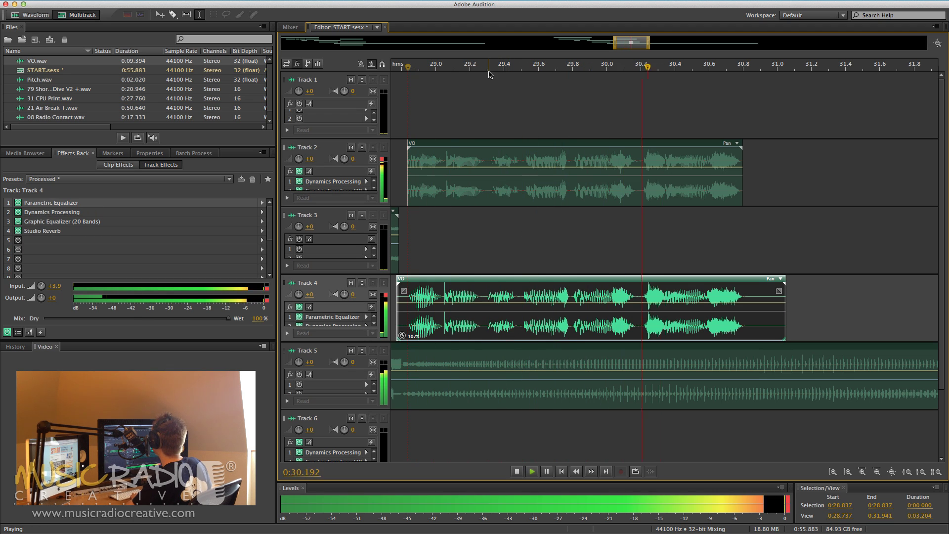
key(space)
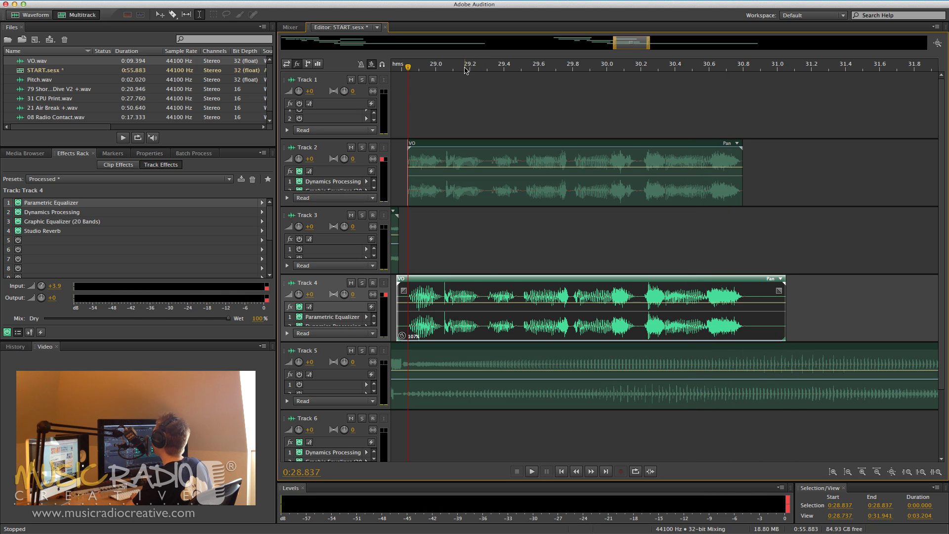
- Open Pitch.wav in the waveform editor, listen to its start and return to the multitrack session
double_click(48, 80)
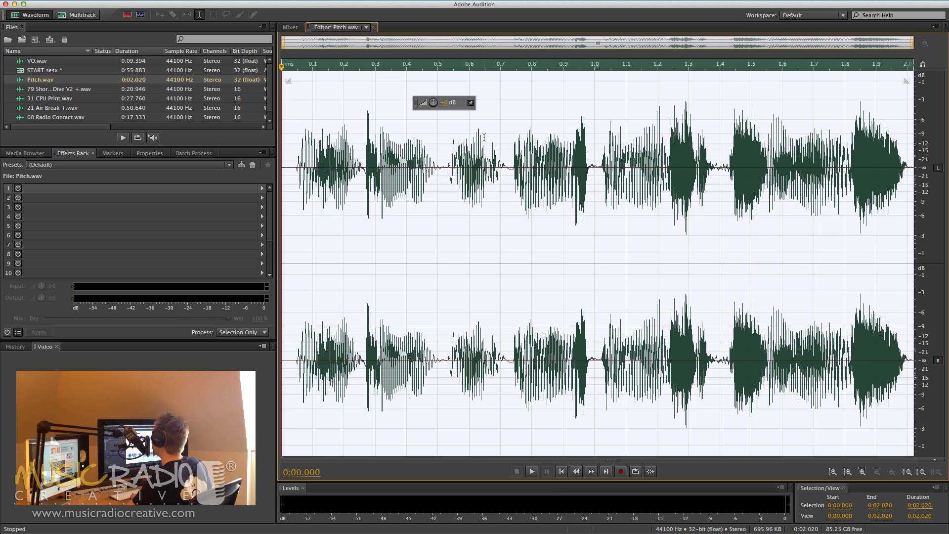
key(space)
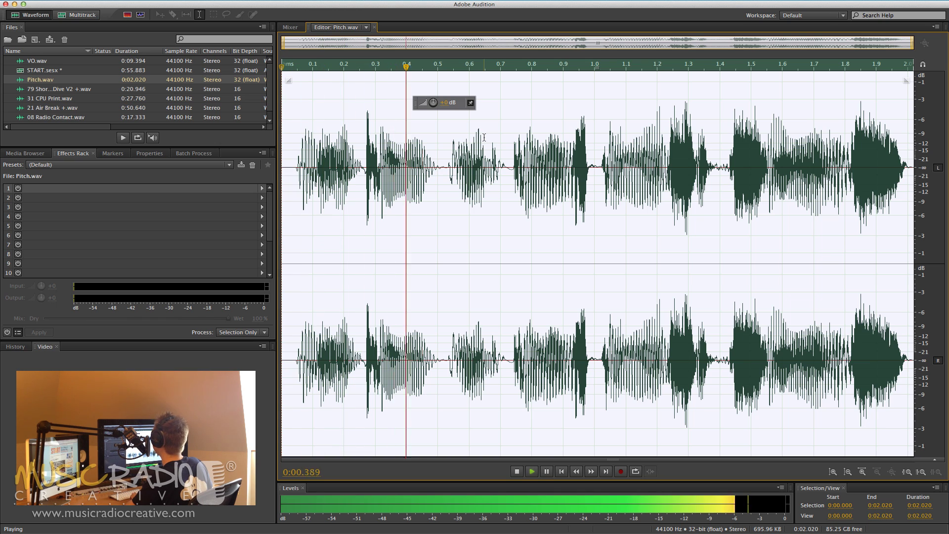
click(79, 15)
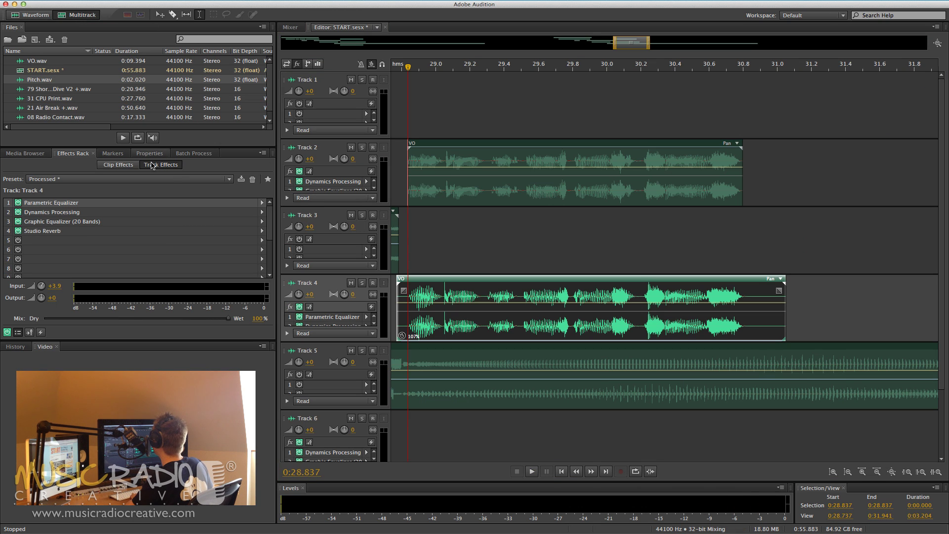
- Place Pitch.wav on Track 6 at about 28.8 s, aligned with the two panned VO clips, and play the layered voices
drag(58, 80, 413, 424)
click(409, 323)
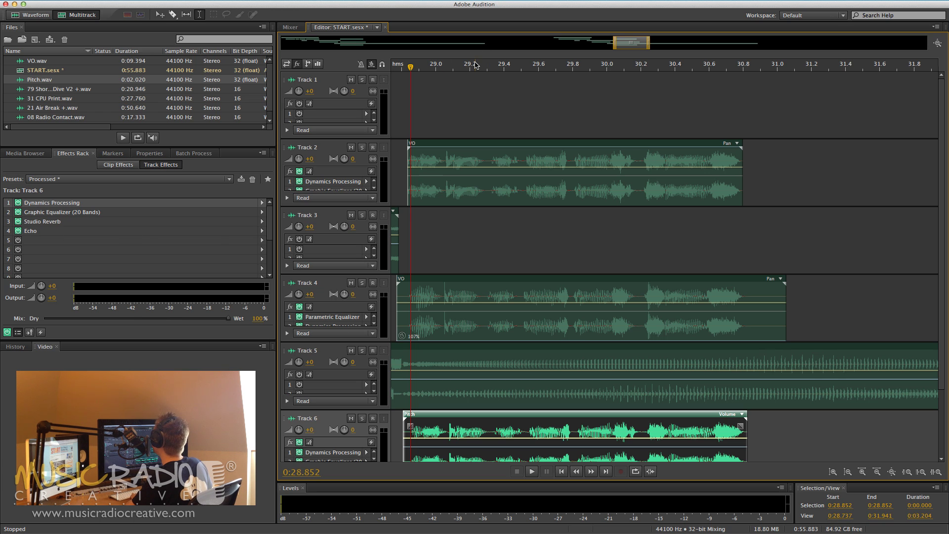
scroll(475, 64, down, 1)
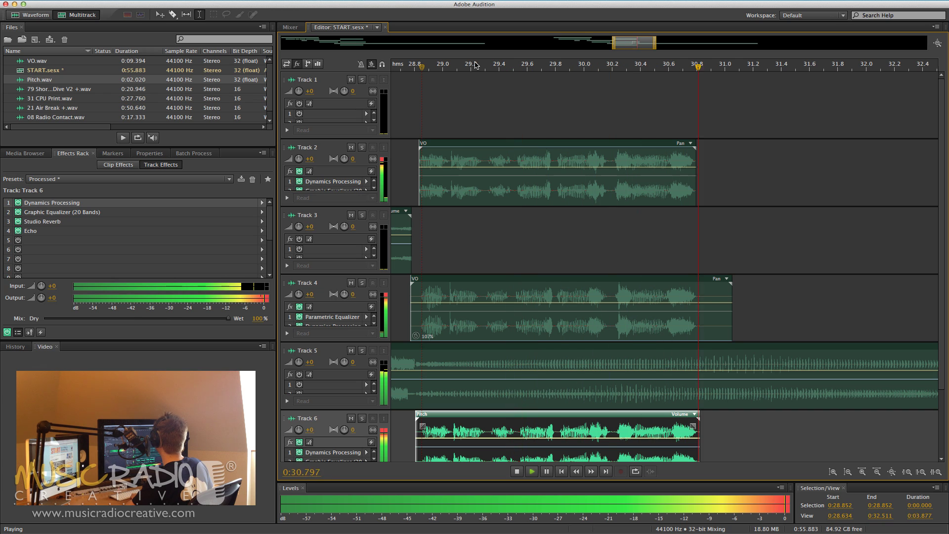
key(space)
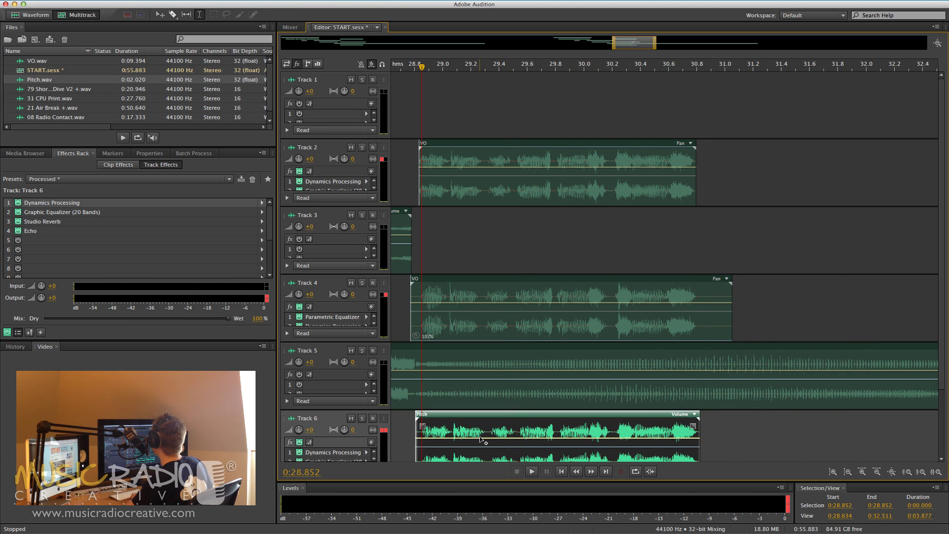
- Lower the clip volume of the Pitch clip on Track 6 and of the aligned VO clips on Tracks 4 and 2
drag(480, 439, 480, 445)
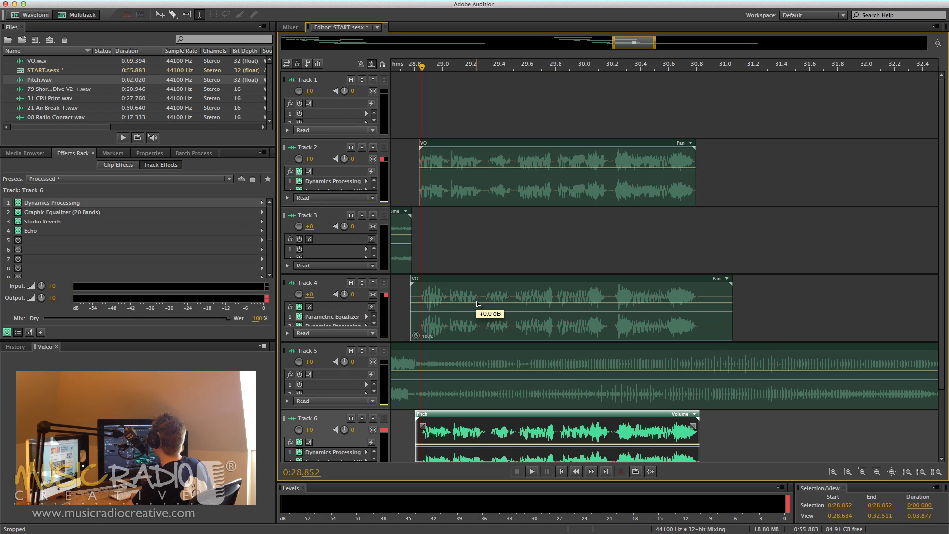
click(478, 304)
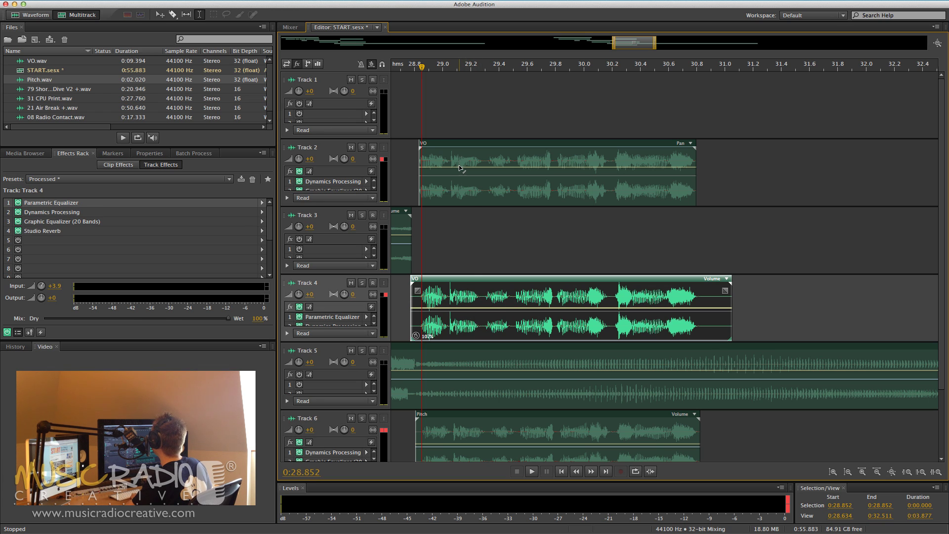
click(460, 168)
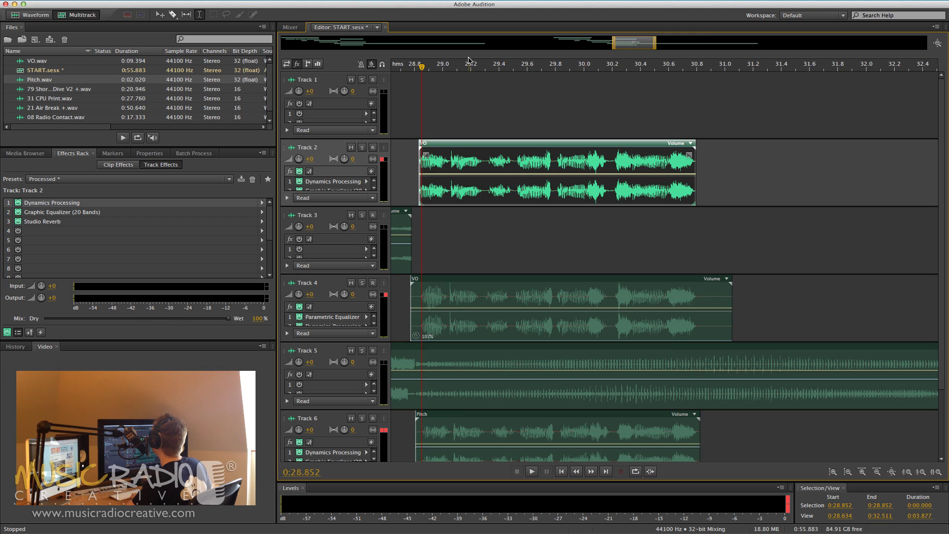
- Play the whole jingle from about 23.7 s to review the assembled mix
scroll(469, 62, down, 10)
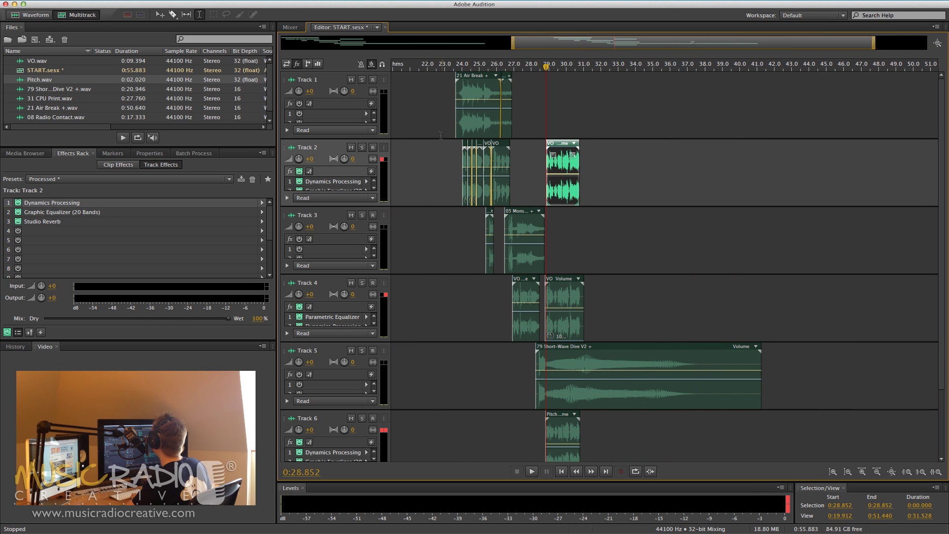
click(457, 147)
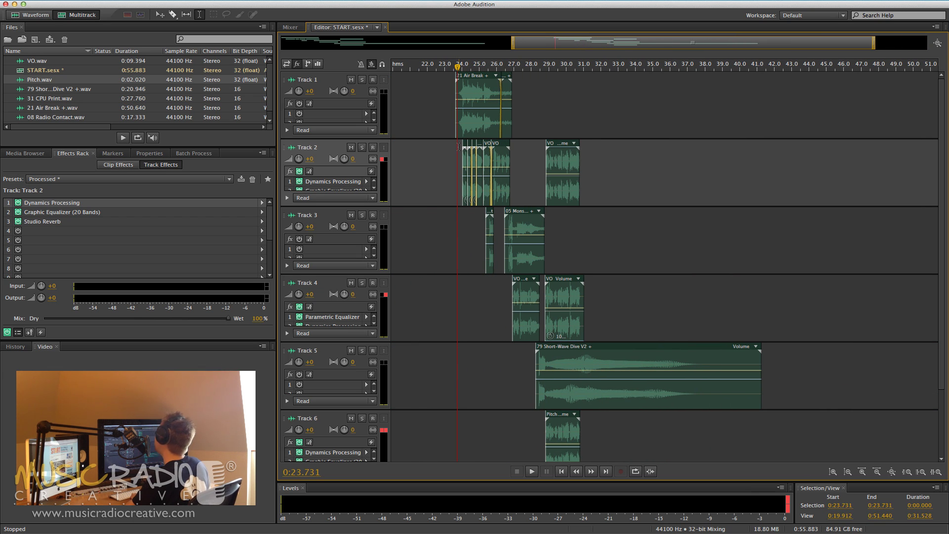
key(space)
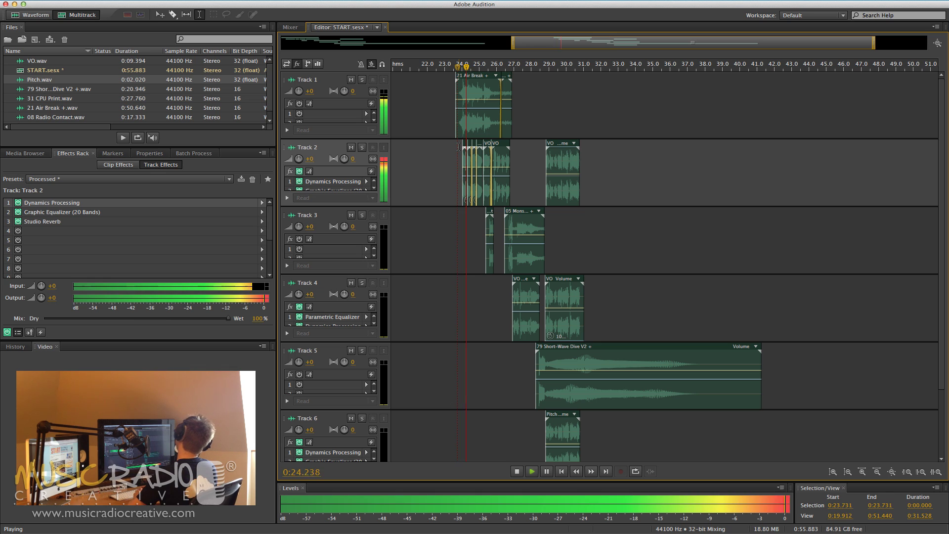